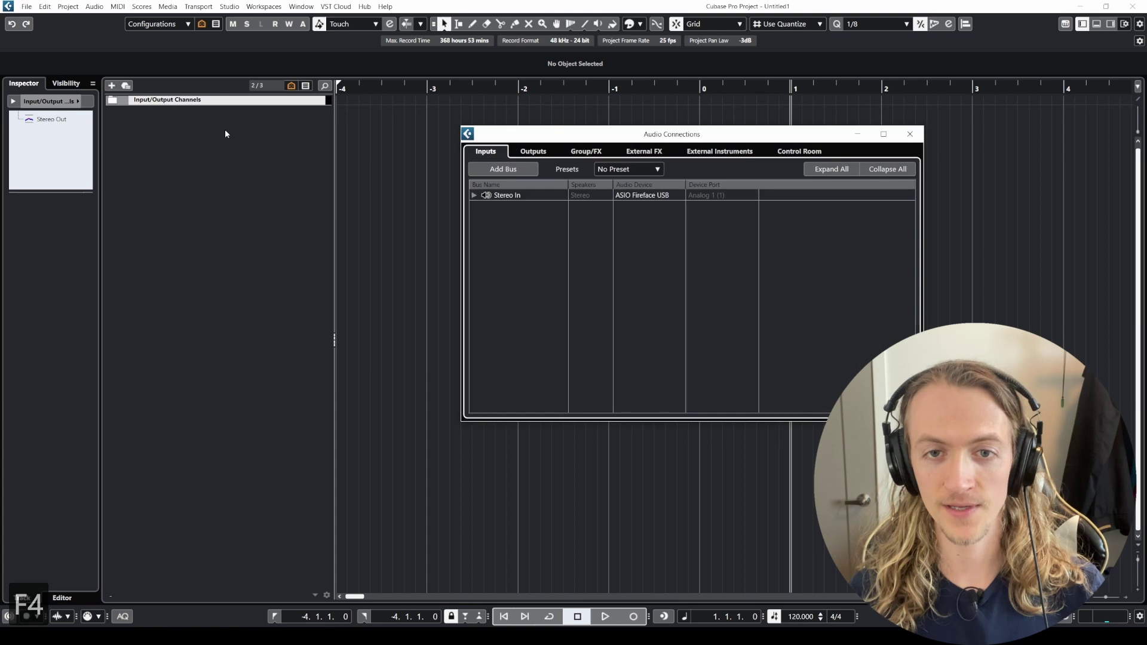
Open the Audio Connections window.
{"action": "key", "text": "F4"}
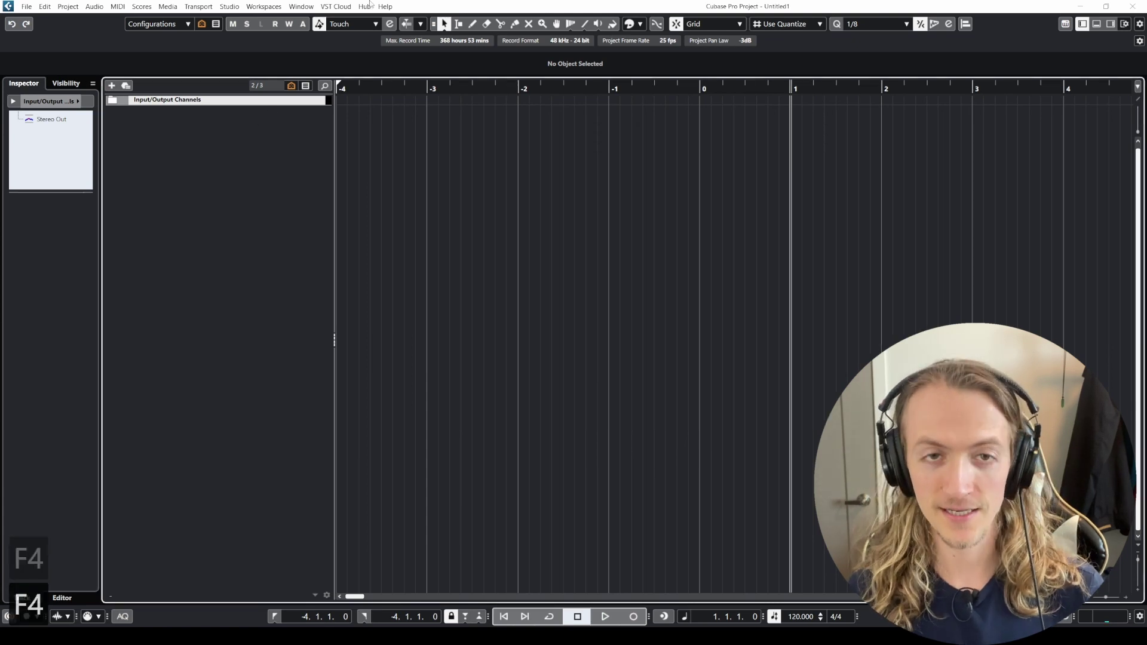
{"action": "left_click", "coordinate": [229, 6]}
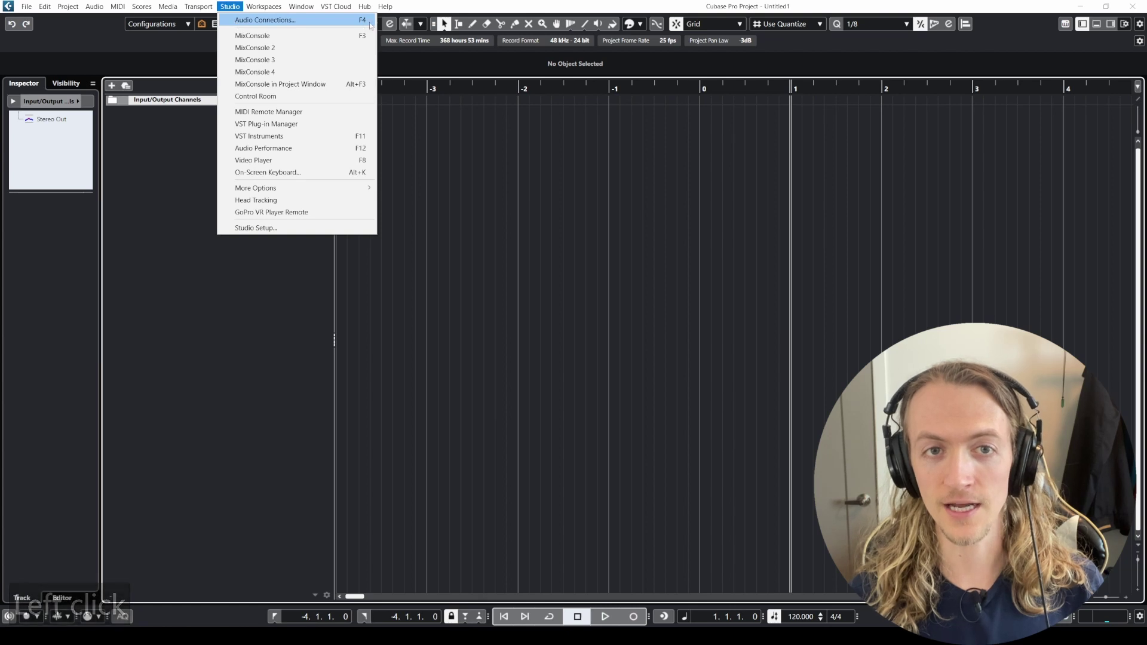
{"action": "left_click", "coordinate": [340, 22]}
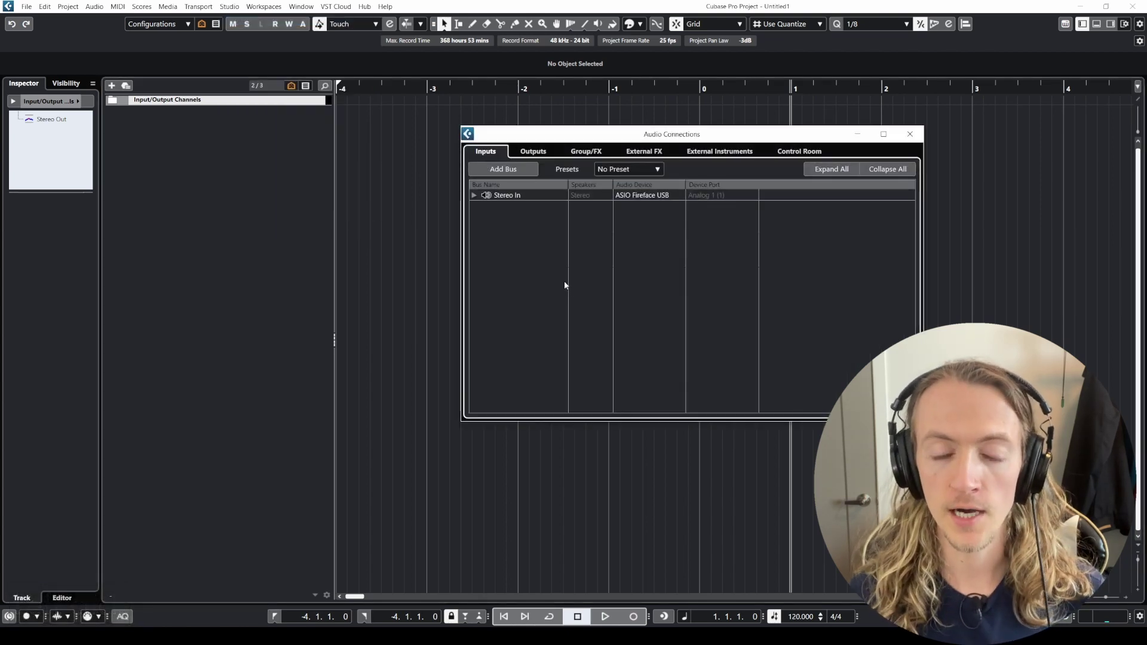
Examine the audio device assignments of the Stereo In and Stereo Out buses in the audio connections.
{"action": "left_click", "coordinate": [489, 156]}
{"action": "left_click", "coordinate": [534, 153]}
{"action": "left_click", "coordinate": [482, 154]}
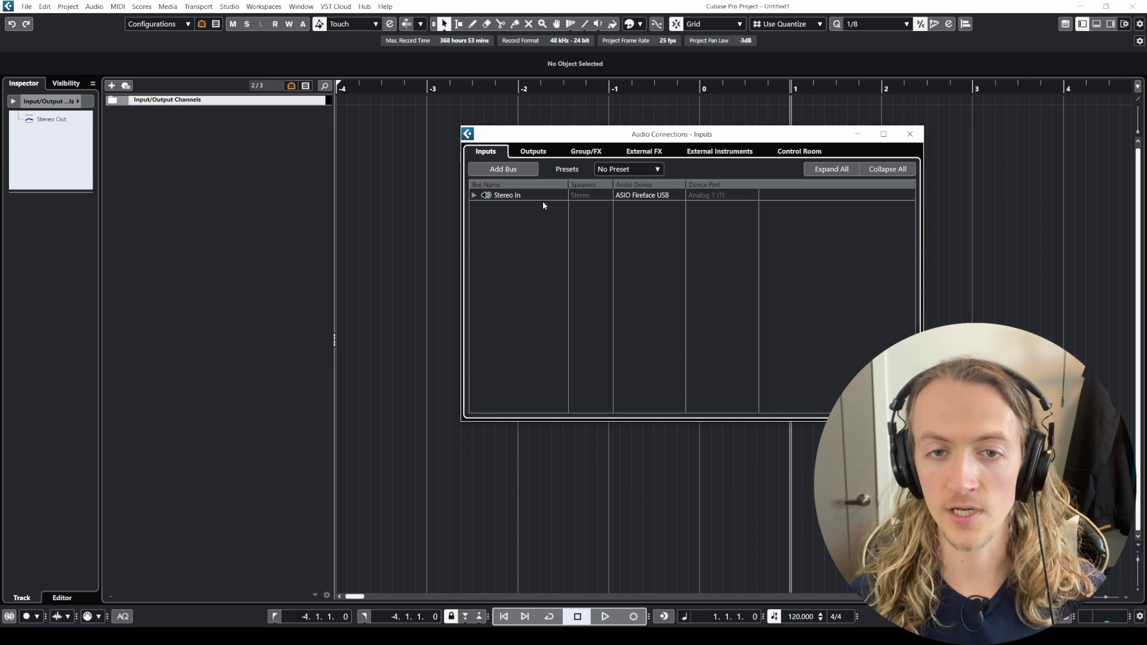
{"action": "left_click", "coordinate": [494, 153]}
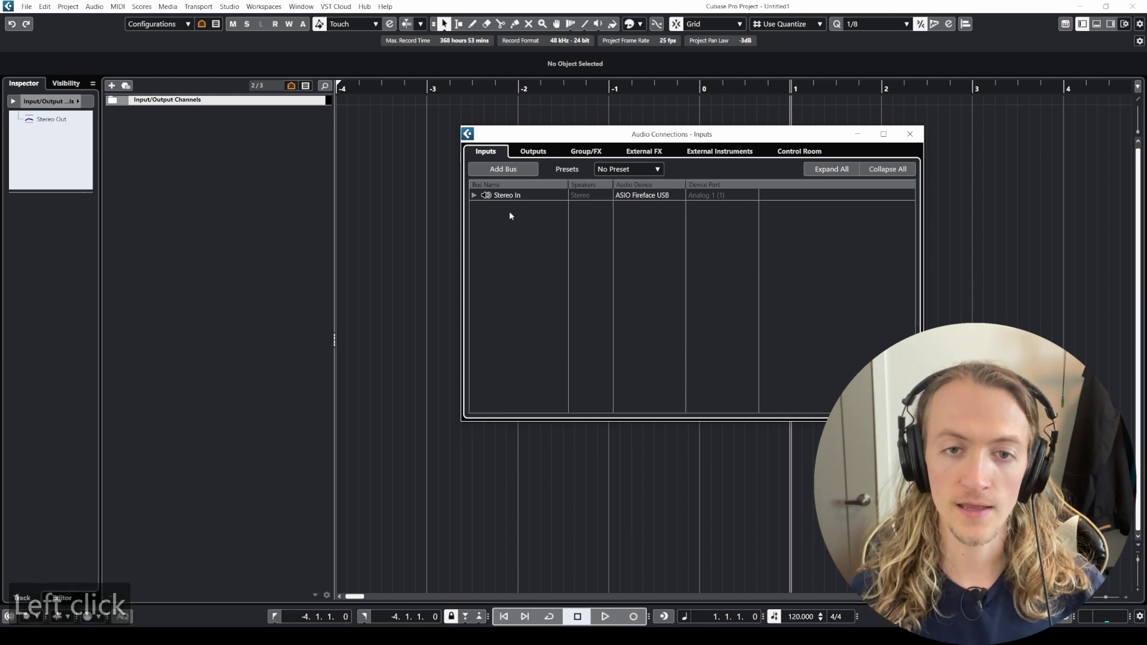
{"action": "left_click", "coordinate": [642, 196]}
{"action": "left_click", "coordinate": [651, 237]}
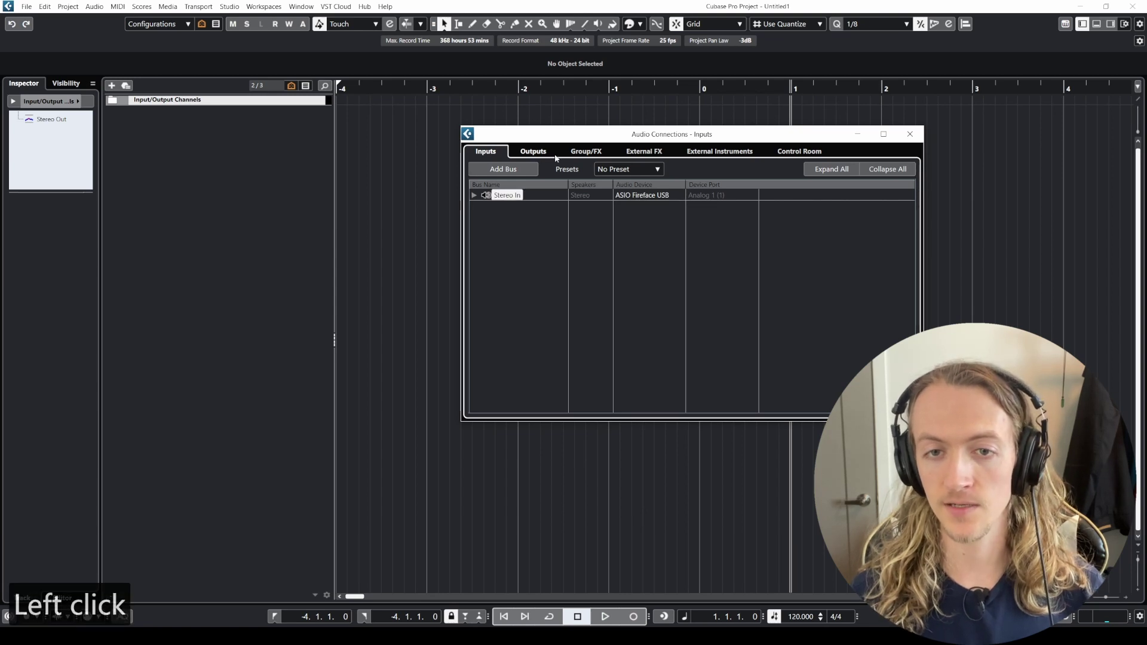
{"action": "left_click", "coordinate": [533, 152]}
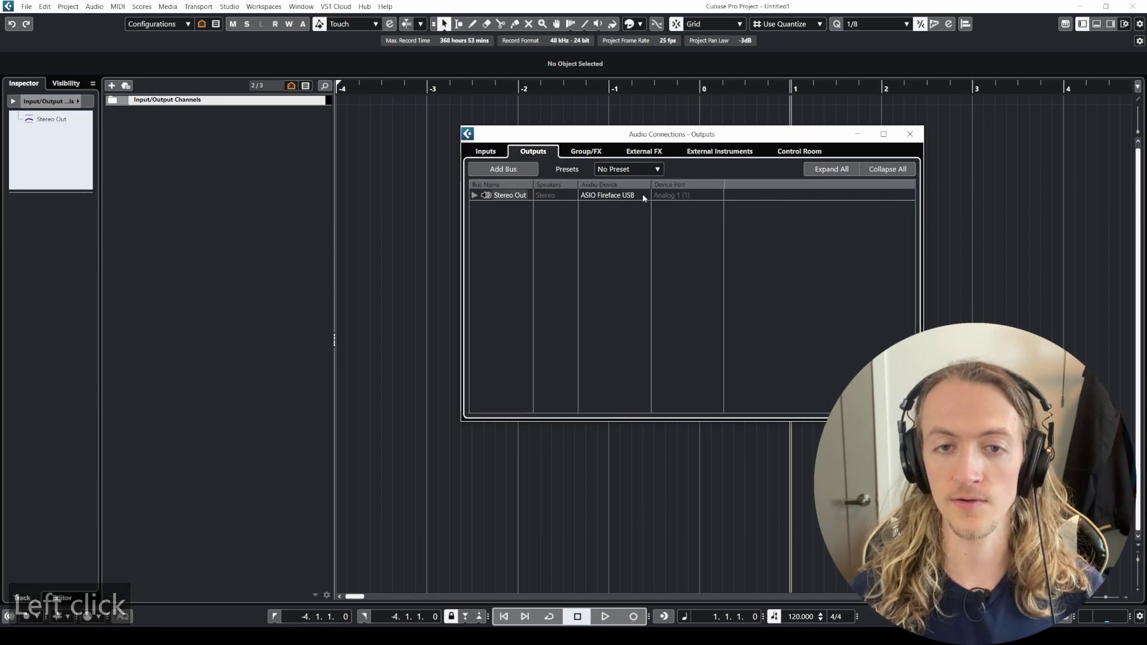
{"action": "left_click", "coordinate": [485, 151]}
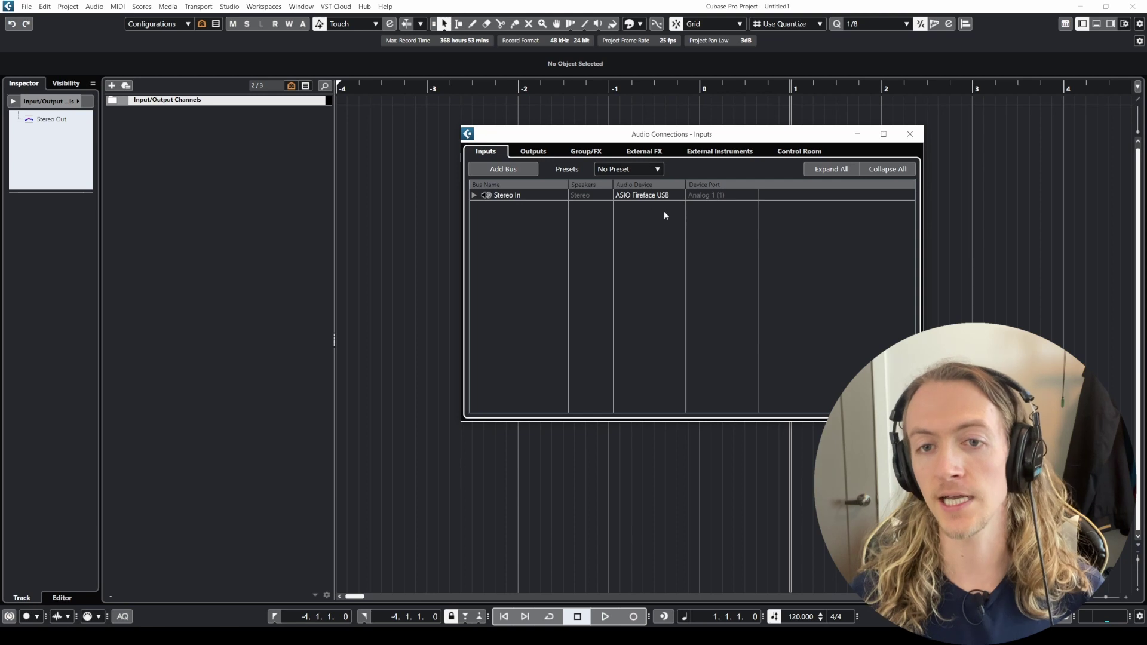
{"action": "left_click", "coordinate": [646, 199]}
{"action": "left_click", "coordinate": [614, 260]}
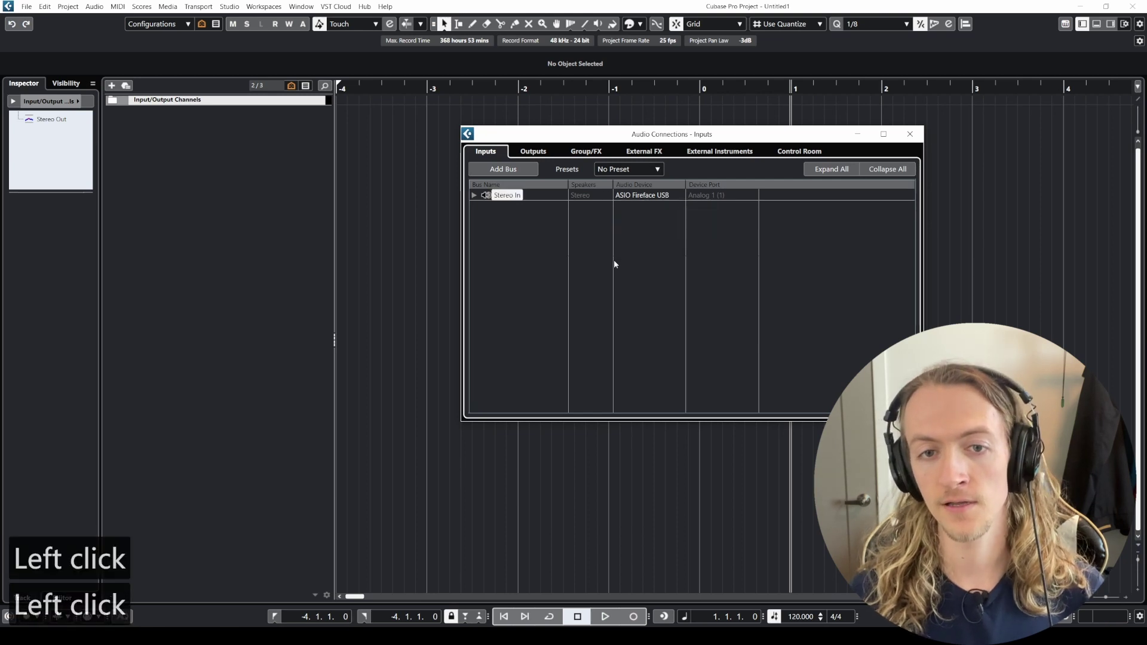
Expand the input and output buses to examine the device ports of their left and right channels.
{"action": "left_click", "coordinate": [839, 170]}
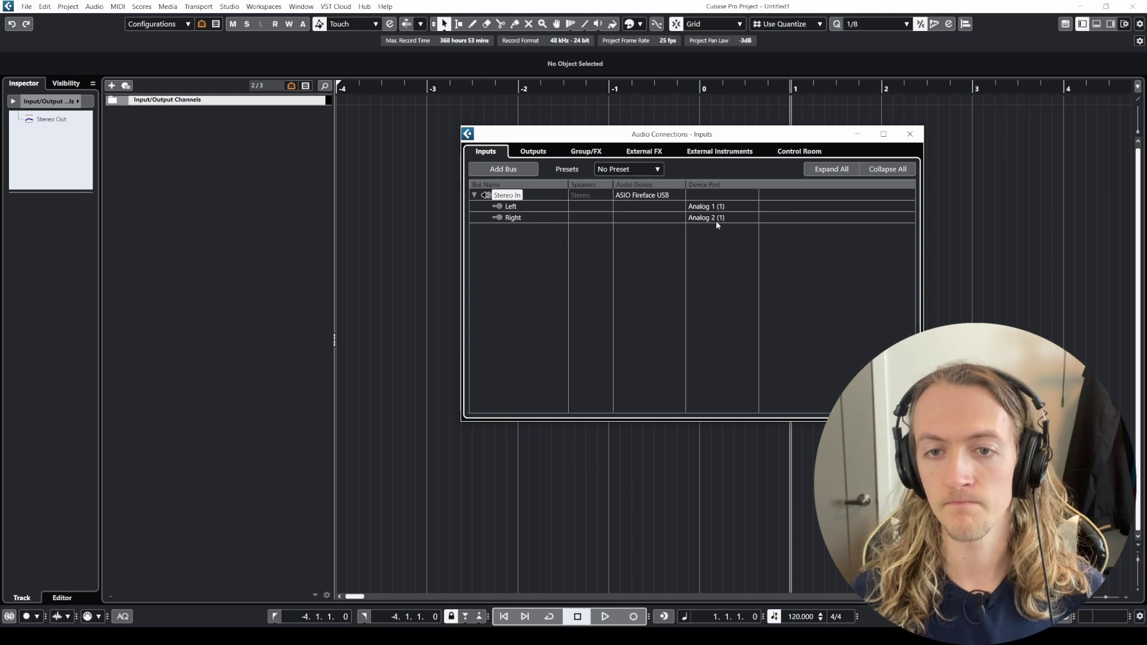
{"action": "left_click", "coordinate": [543, 152]}
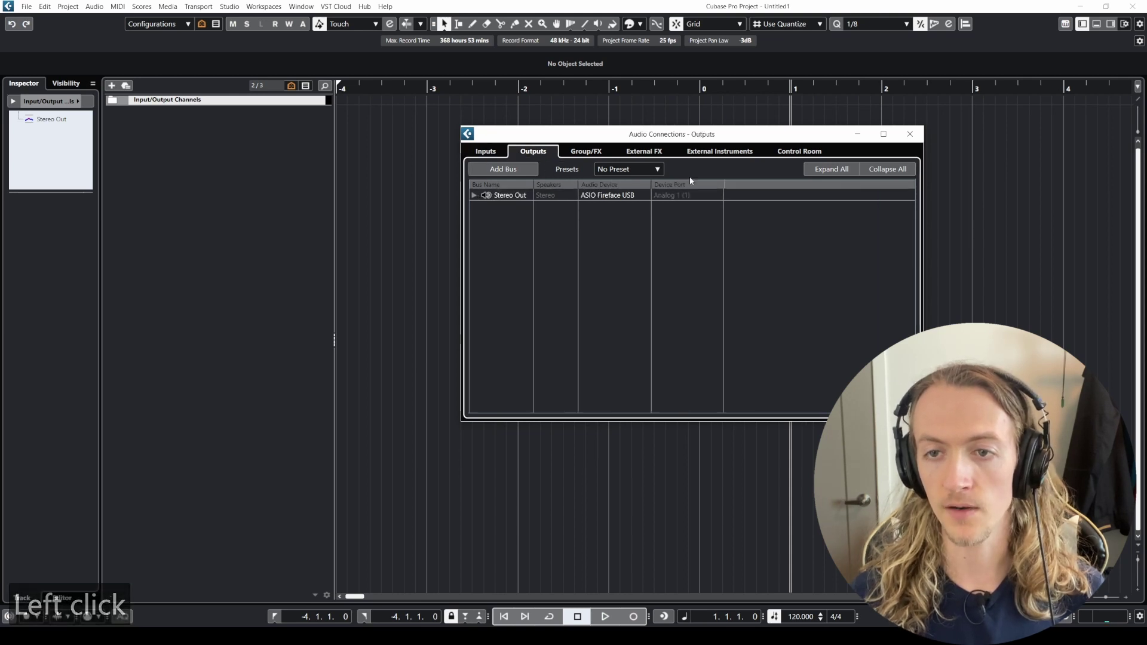
{"action": "left_click", "coordinate": [475, 196]}
{"action": "left_click", "coordinate": [475, 196]}
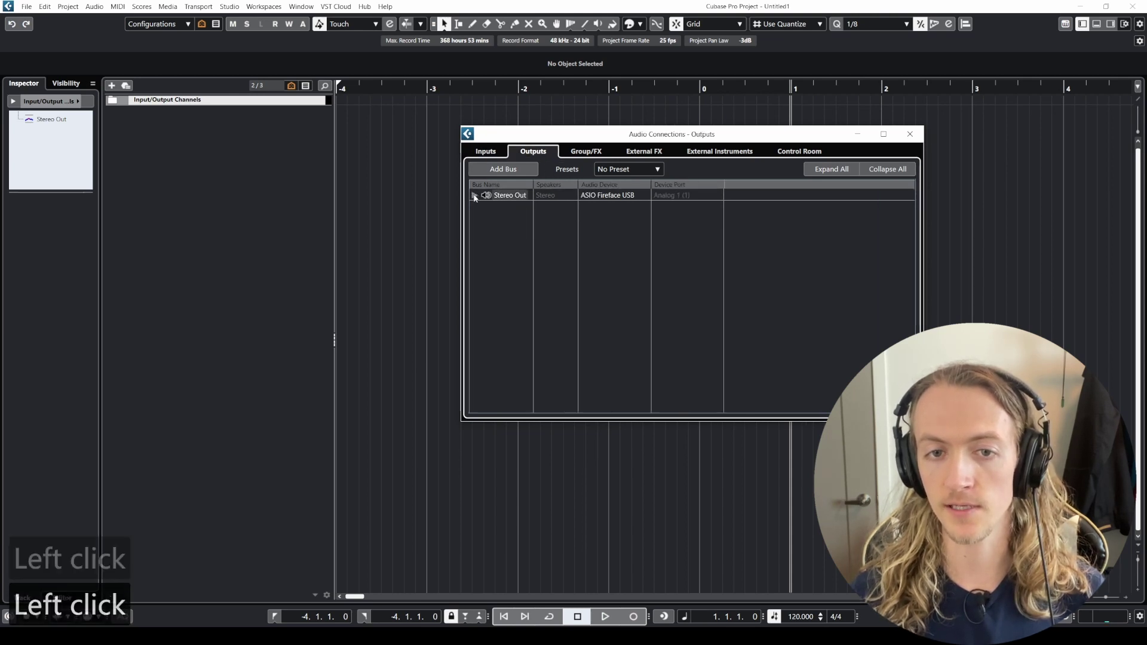
{"action": "left_click", "coordinate": [822, 170]}
{"action": "left_click", "coordinate": [888, 170]}
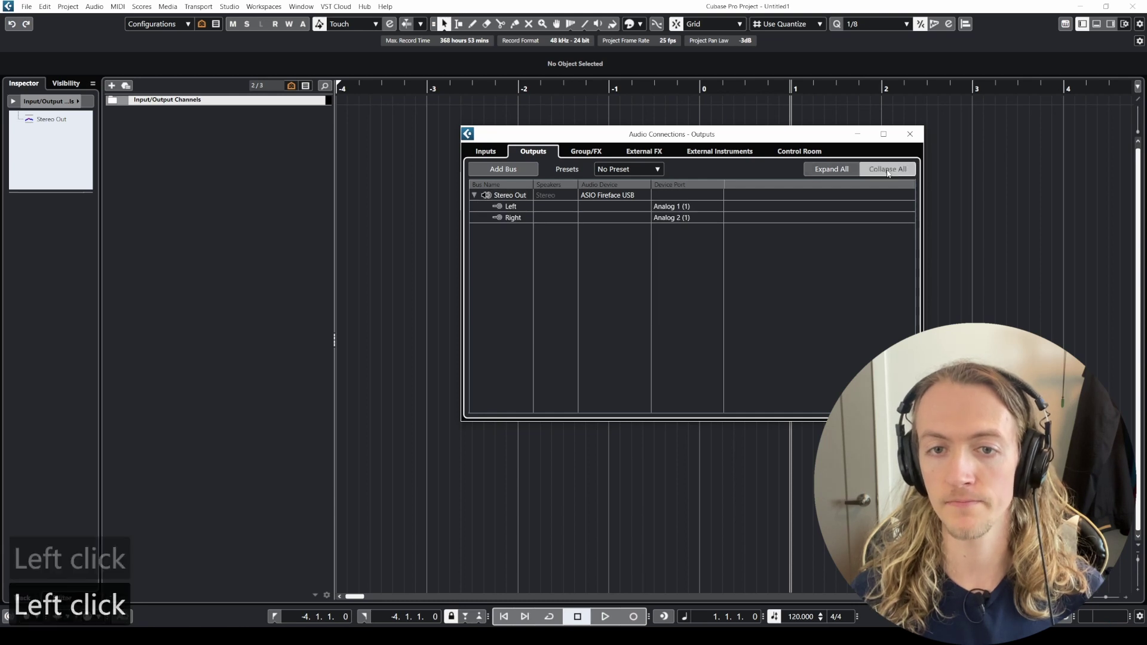
{"action": "left_click", "coordinate": [486, 153]}
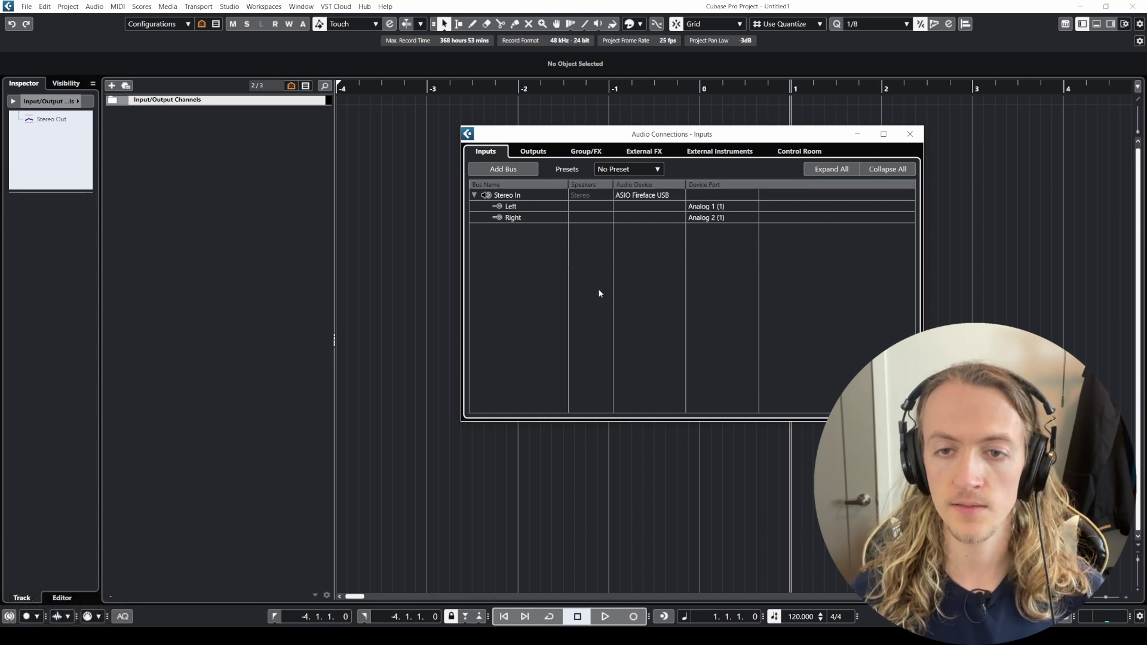
{"action": "left_click", "coordinate": [533, 152]}
{"action": "left_click", "coordinate": [486, 152]}
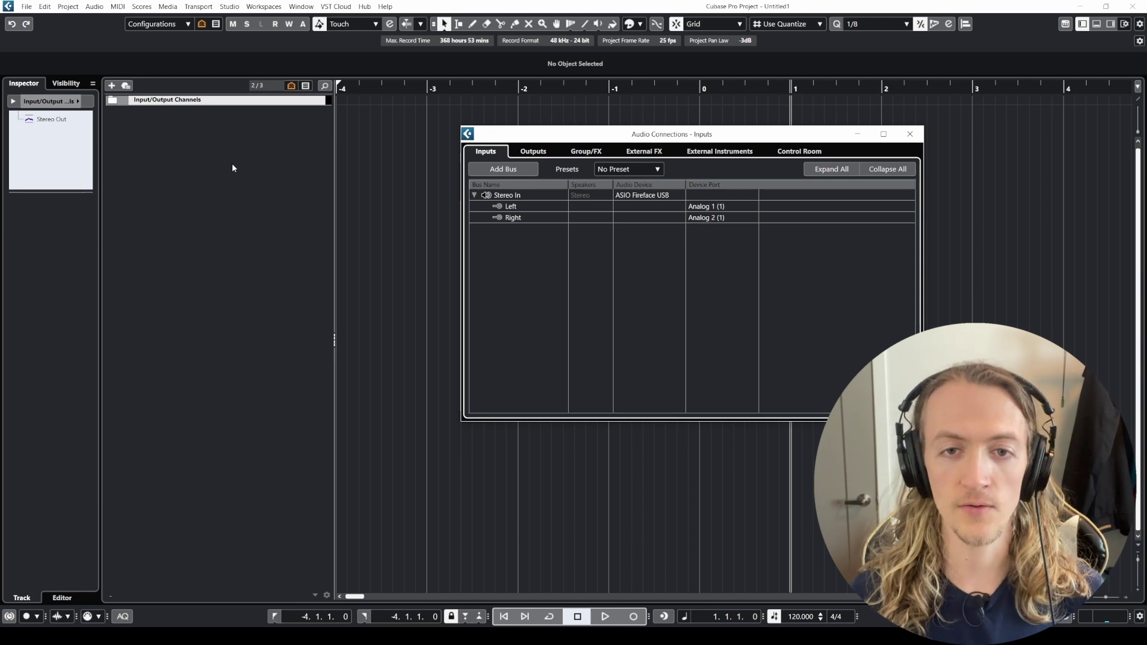
Add a second stereo input bus and check its device port assignments.
{"action": "left_click_drag", "start_coordinate": [717, 134], "coordinate": [670, 142]}
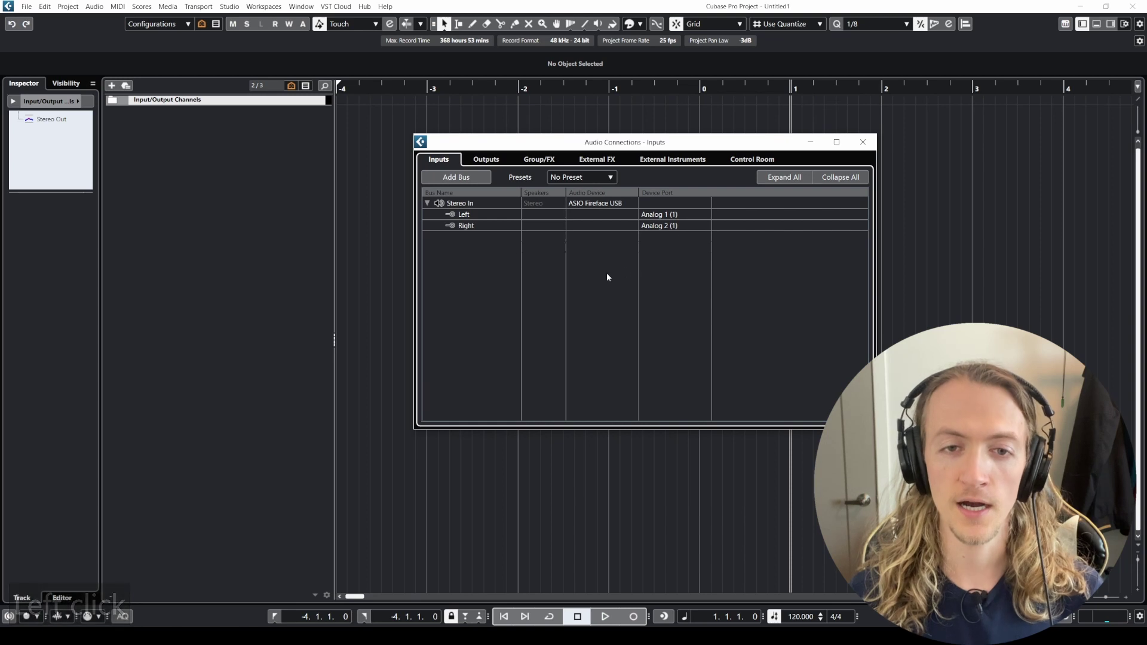
{"action": "right_click", "coordinate": [467, 247]}
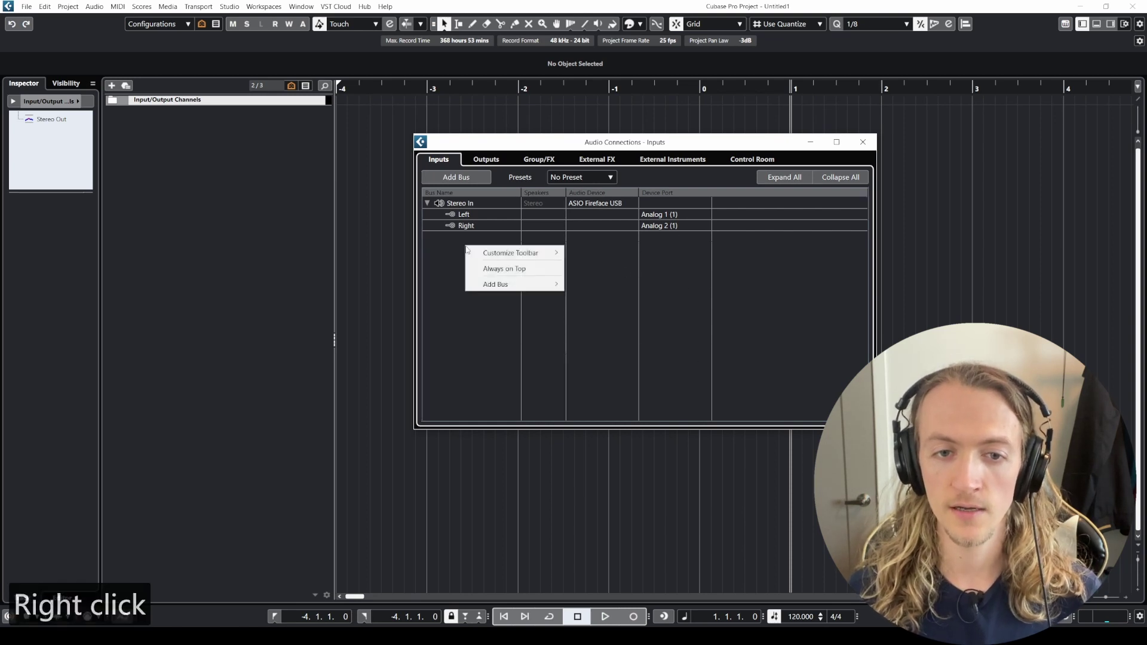
{"action": "mouse_move", "coordinate": [514, 284]}
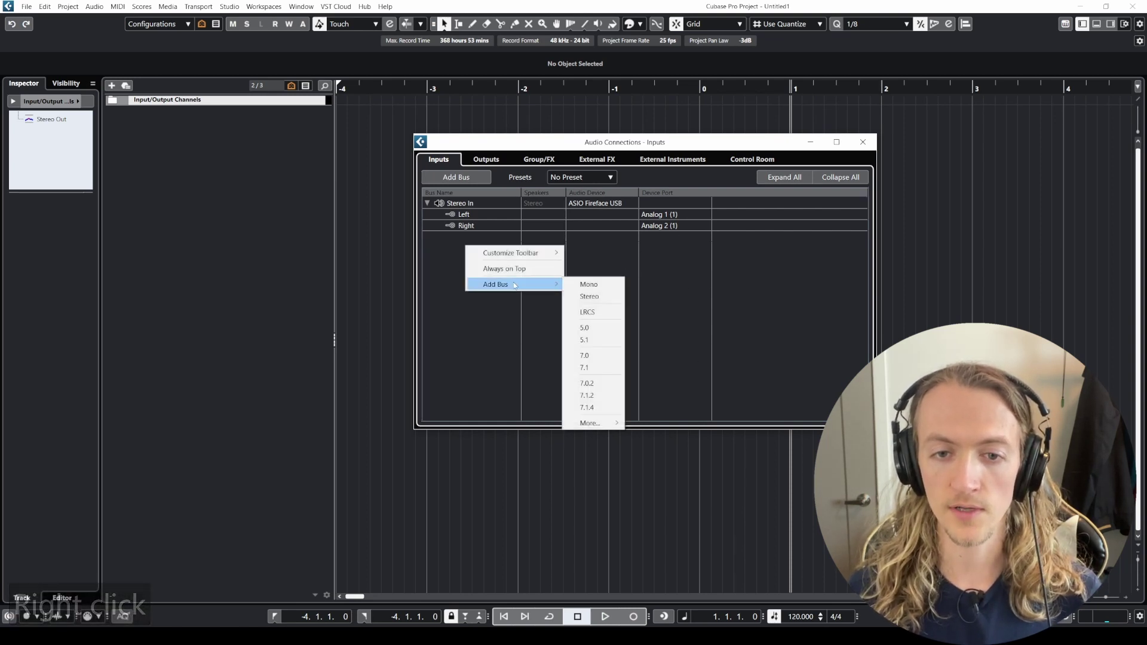
{"action": "left_click", "coordinate": [604, 296]}
{"action": "left_click", "coordinate": [583, 238]}
{"action": "left_click", "coordinate": [521, 259]}
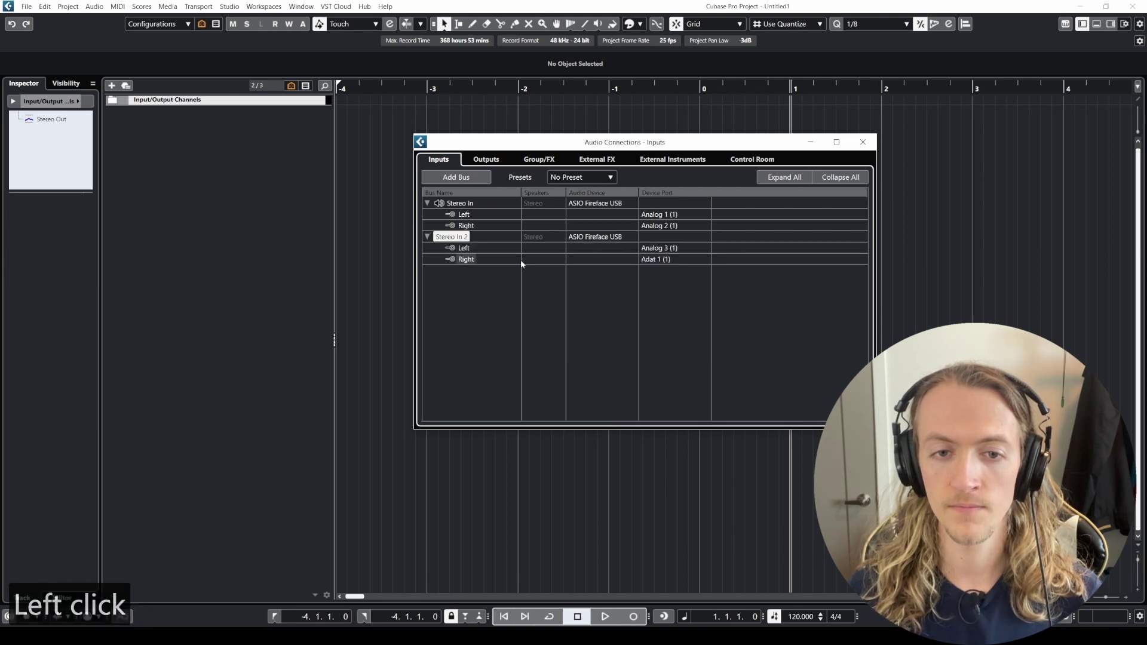
{"action": "left_click", "coordinate": [689, 258]}
{"action": "left_click", "coordinate": [594, 303]}
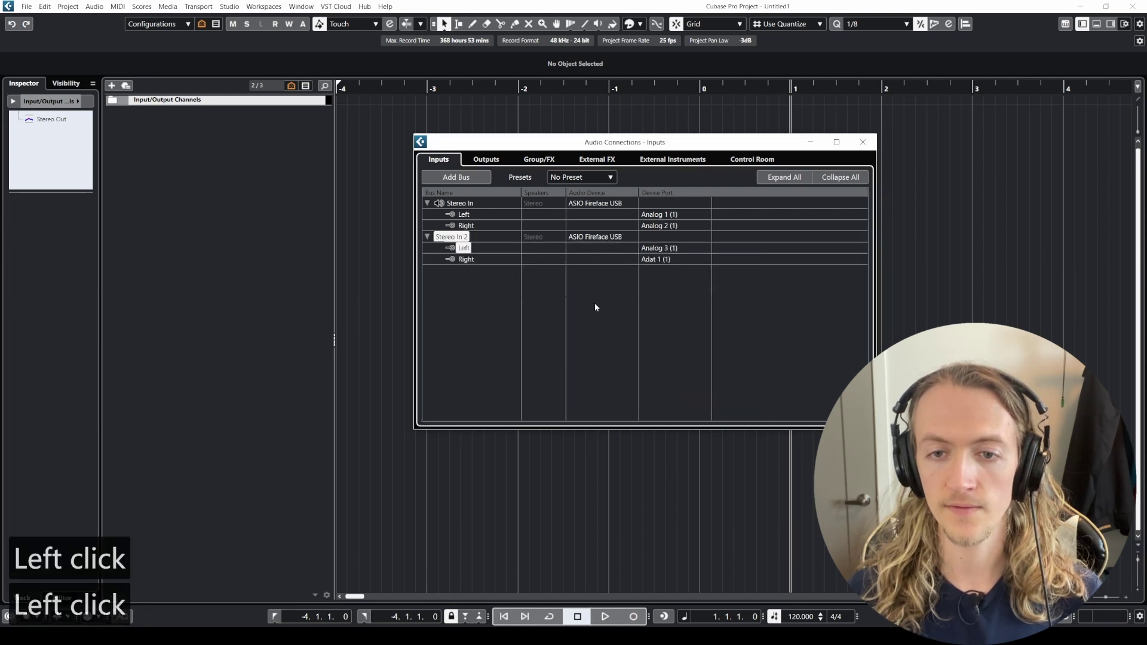
Remove the newly added Stereo In 2 bus from the input connections.
{"action": "right_click", "coordinate": [456, 236]}
{"action": "left_click", "coordinate": [436, 237]}
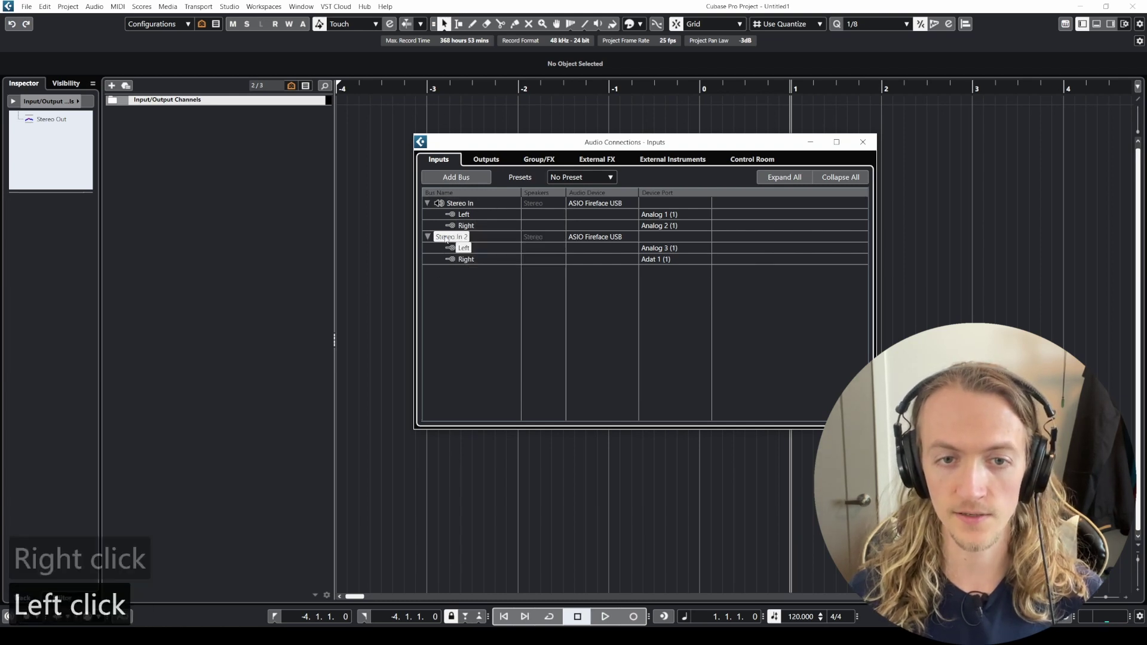
{"action": "right_click", "coordinate": [444, 236]}
{"action": "left_click", "coordinate": [472, 288]}
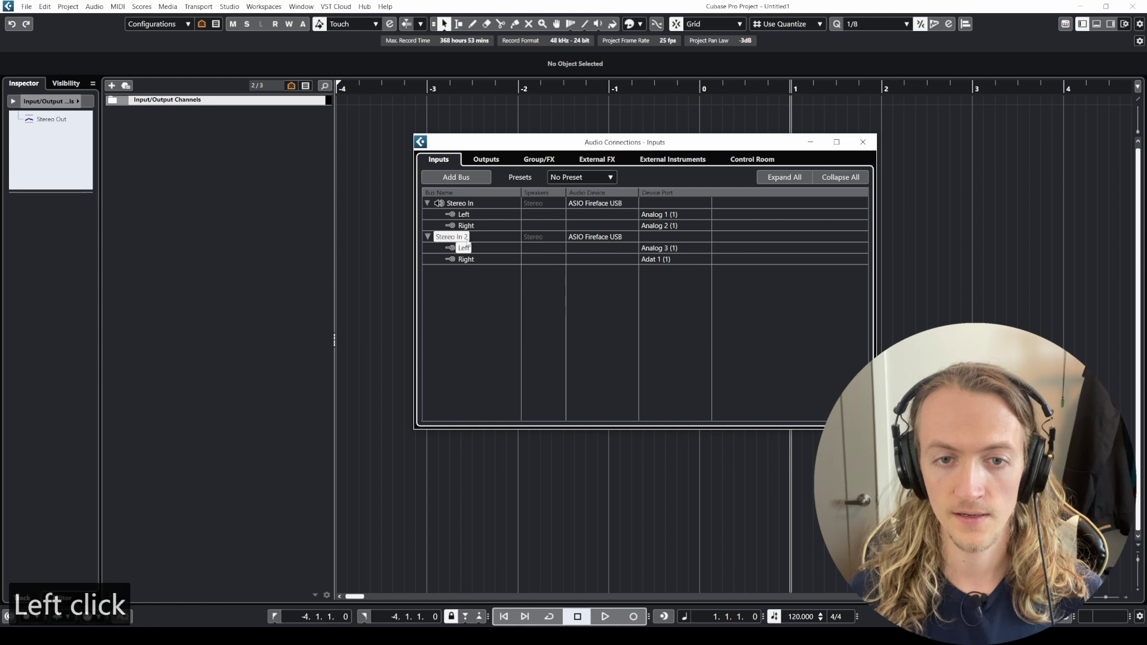
{"action": "left_click", "coordinate": [428, 237]}
{"action": "right_click", "coordinate": [447, 239]}
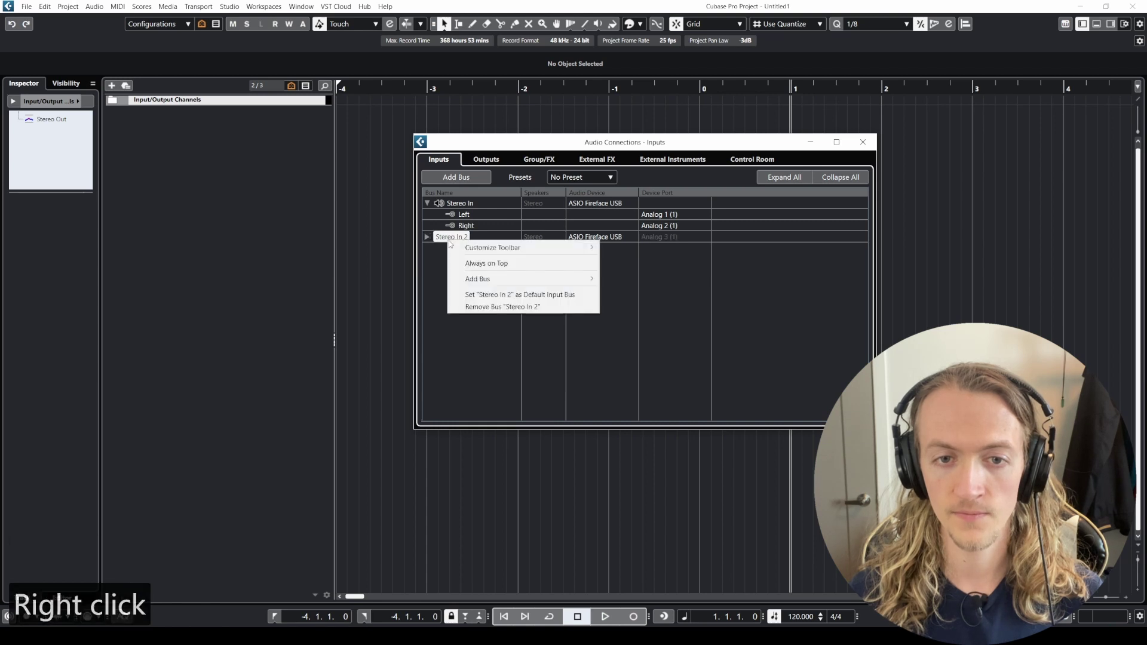
{"action": "left_click", "coordinate": [499, 307]}
Add a stereo group channel named Test from the audio connections, routed to Stereo Out and created outside a folder.
{"action": "left_click", "coordinate": [486, 160]}
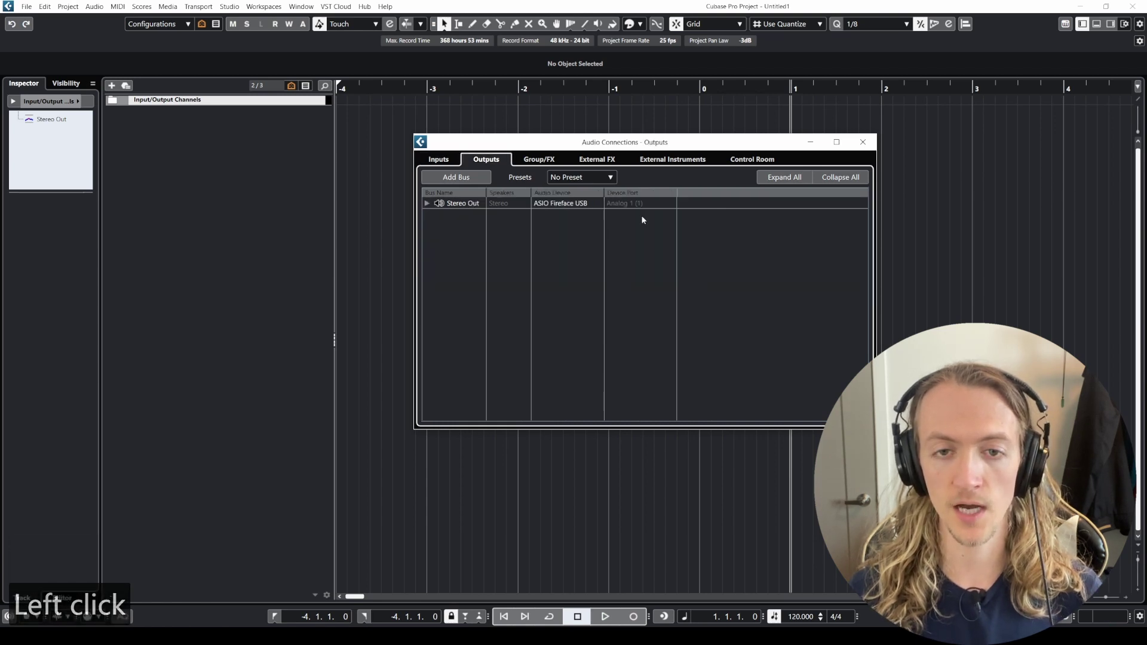
{"action": "left_click", "coordinate": [539, 160]}
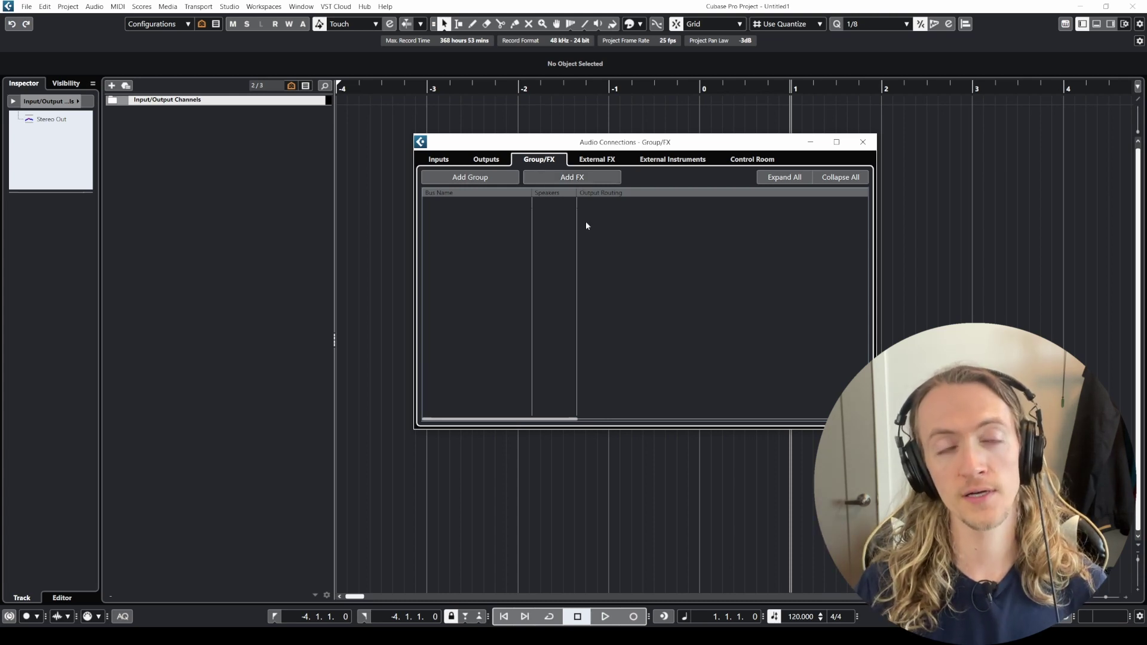
{"action": "left_click_drag", "start_coordinate": [621, 143], "coordinate": [642, 141]}
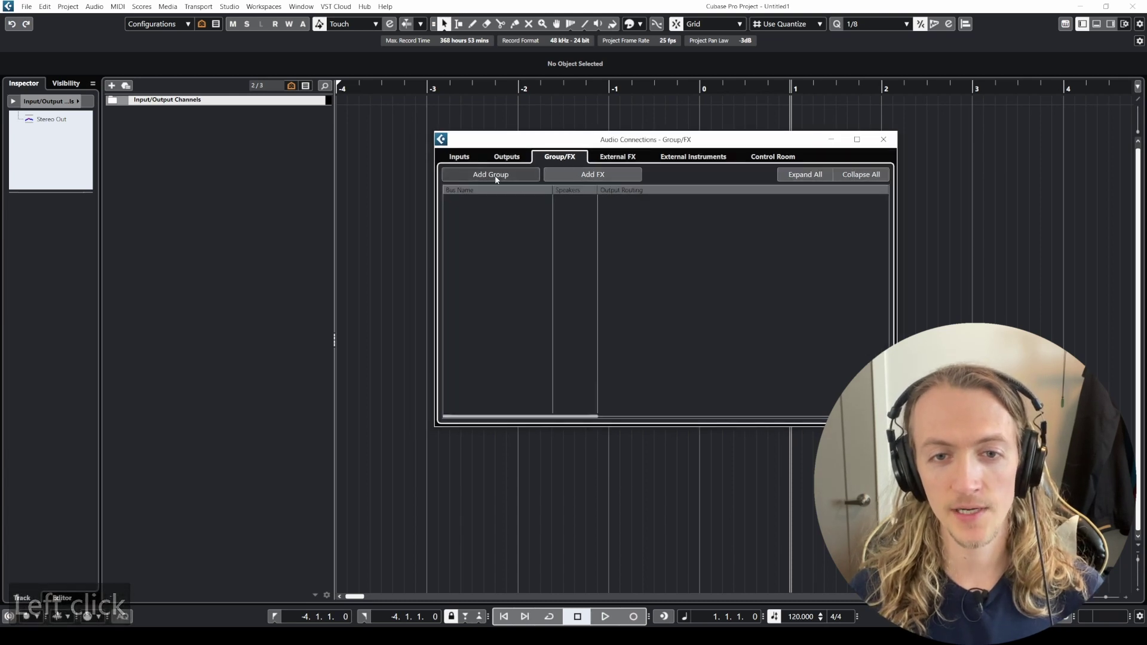
{"action": "left_click", "coordinate": [495, 174]}
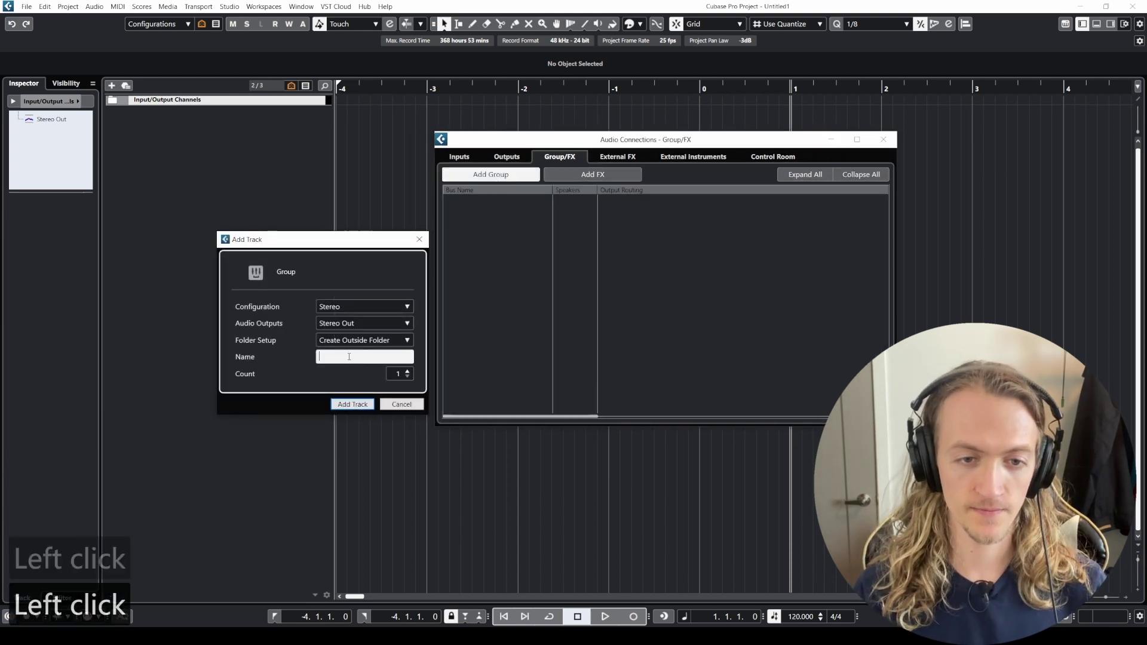
{"action": "type", "text": "Test"}
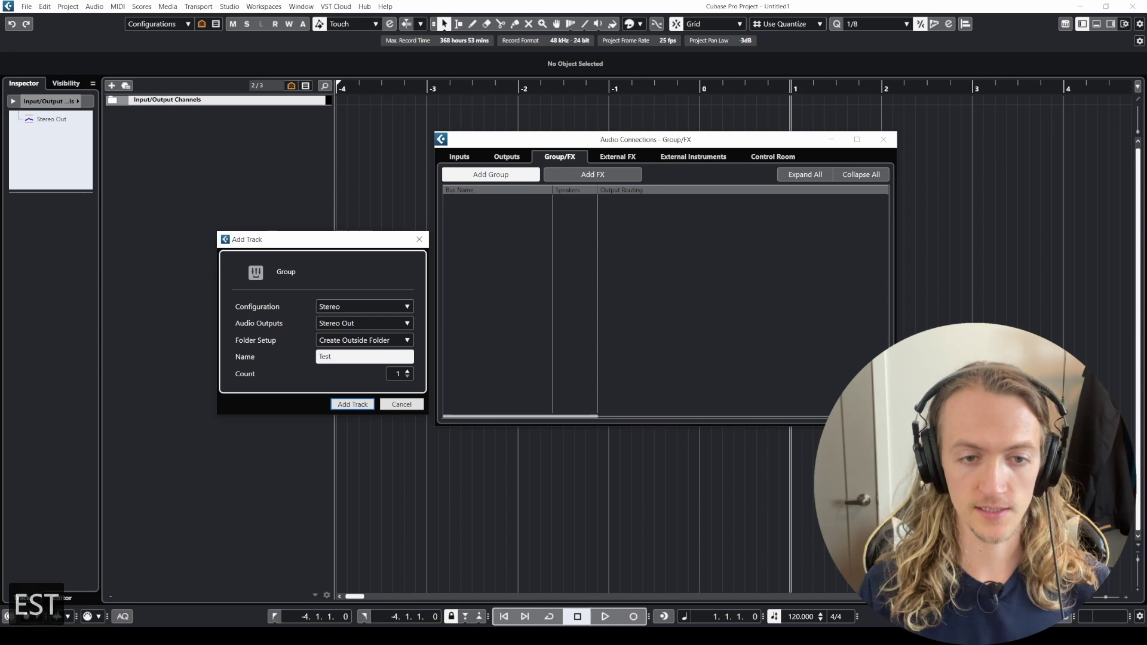
{"action": "left_click", "coordinate": [357, 404]}
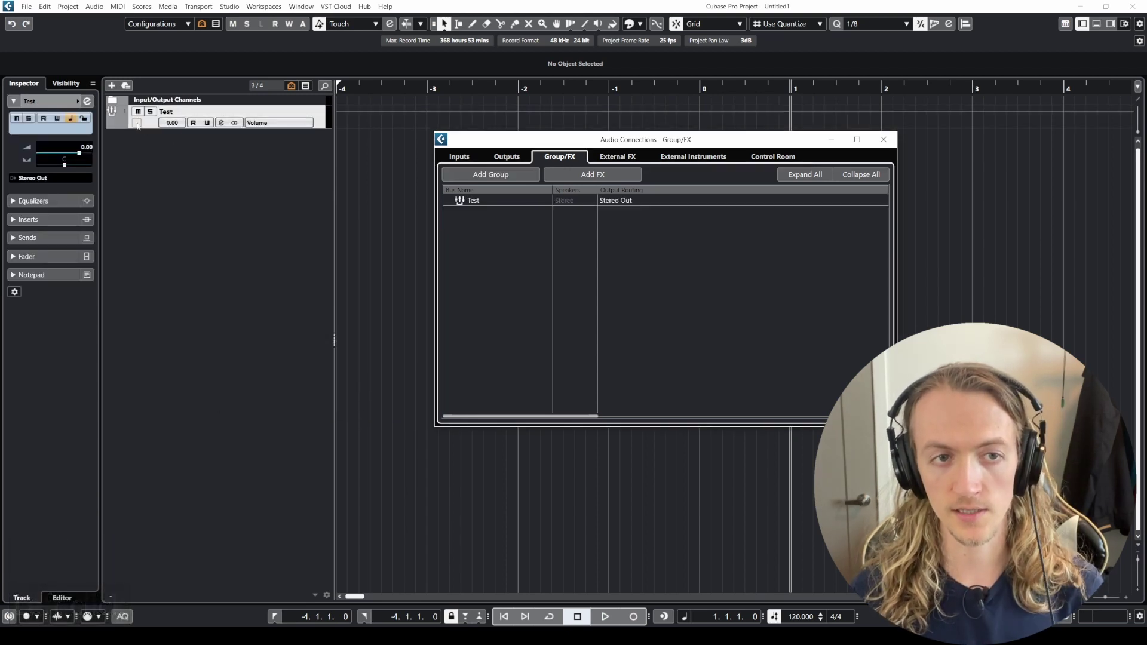
Add an unnamed stereo group track from the track list, routed to Stereo Out and created inside a folder.
{"action": "right_click", "coordinate": [173, 157]}
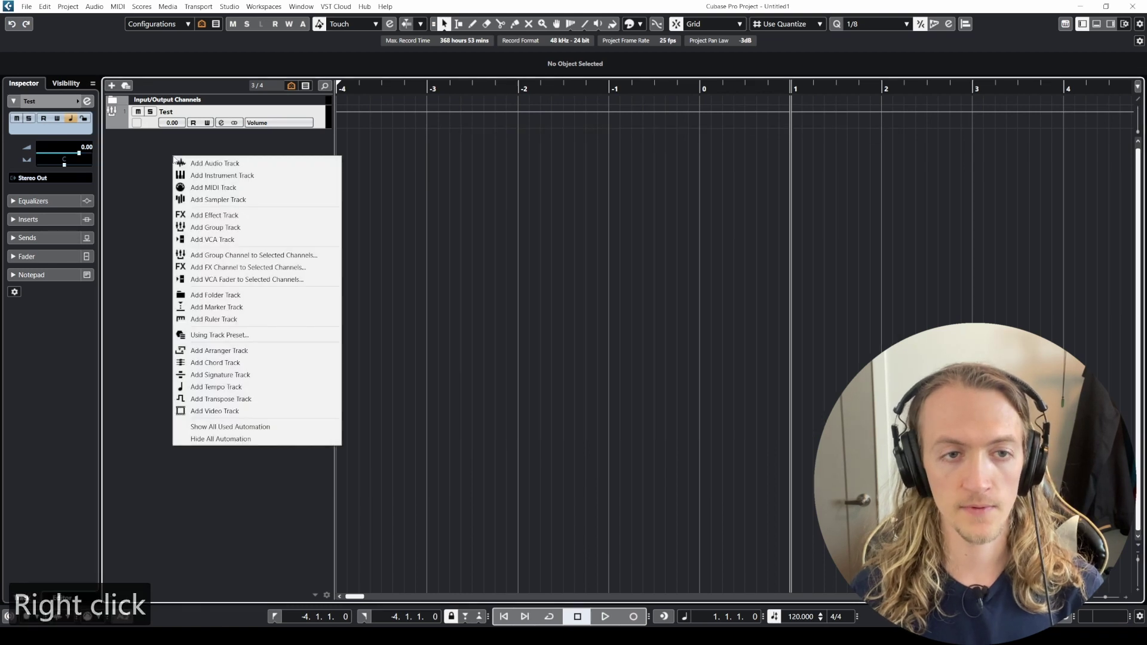
{"action": "right_click", "coordinate": [142, 156]}
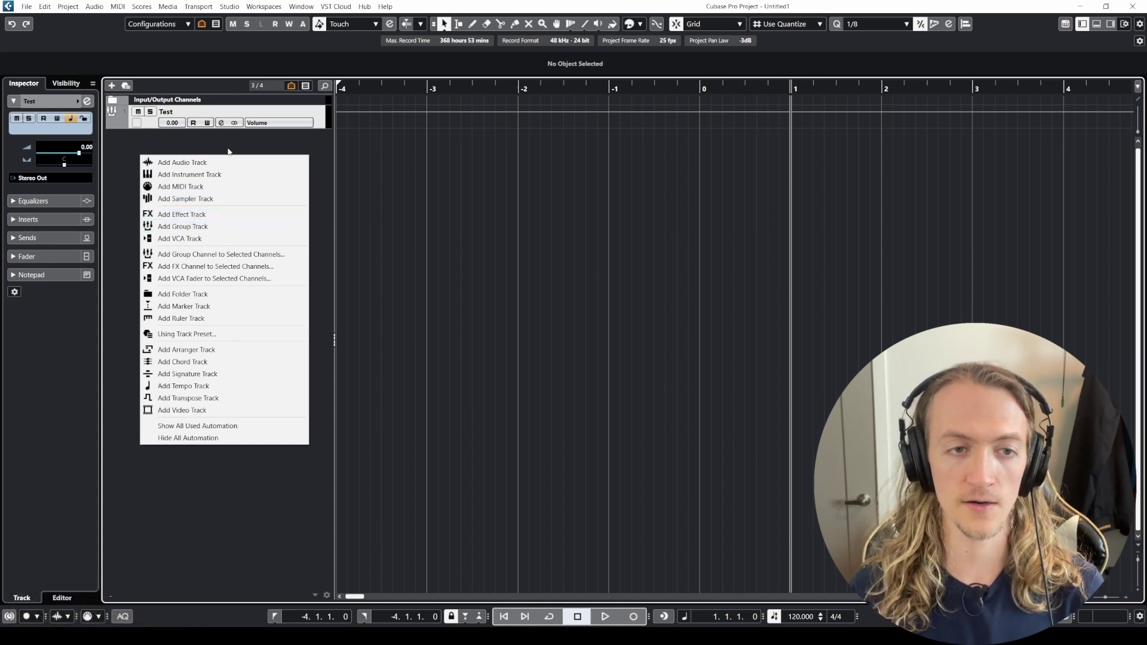
{"action": "left_click", "coordinate": [202, 228]}
{"action": "left_click", "coordinate": [358, 342]}
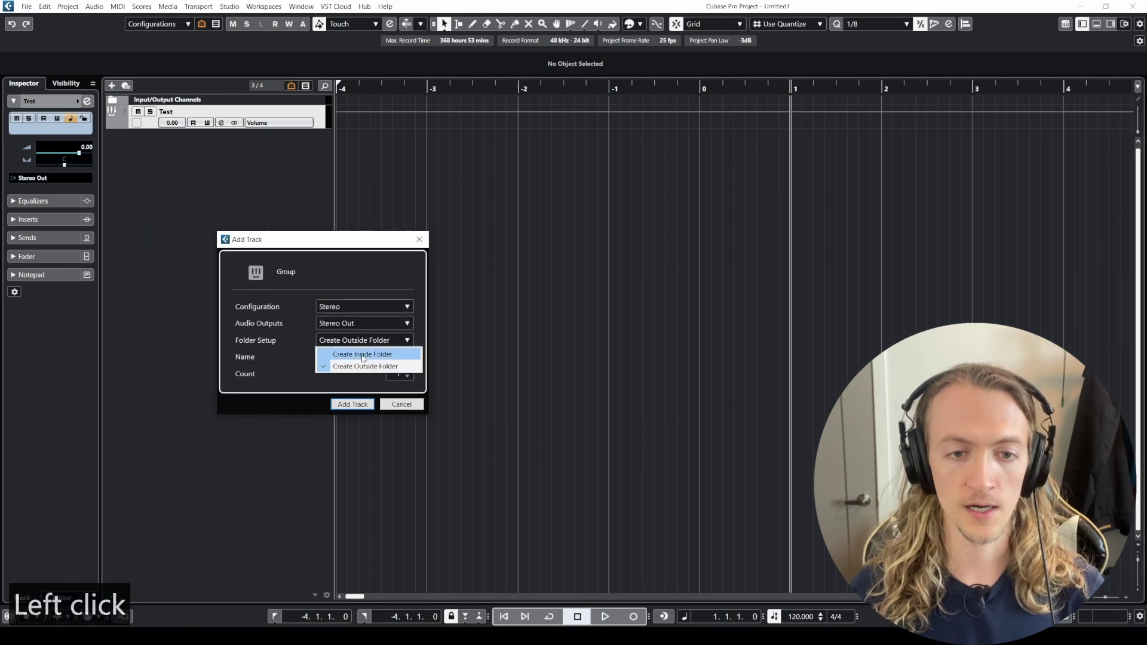
{"action": "left_click", "coordinate": [362, 355]}
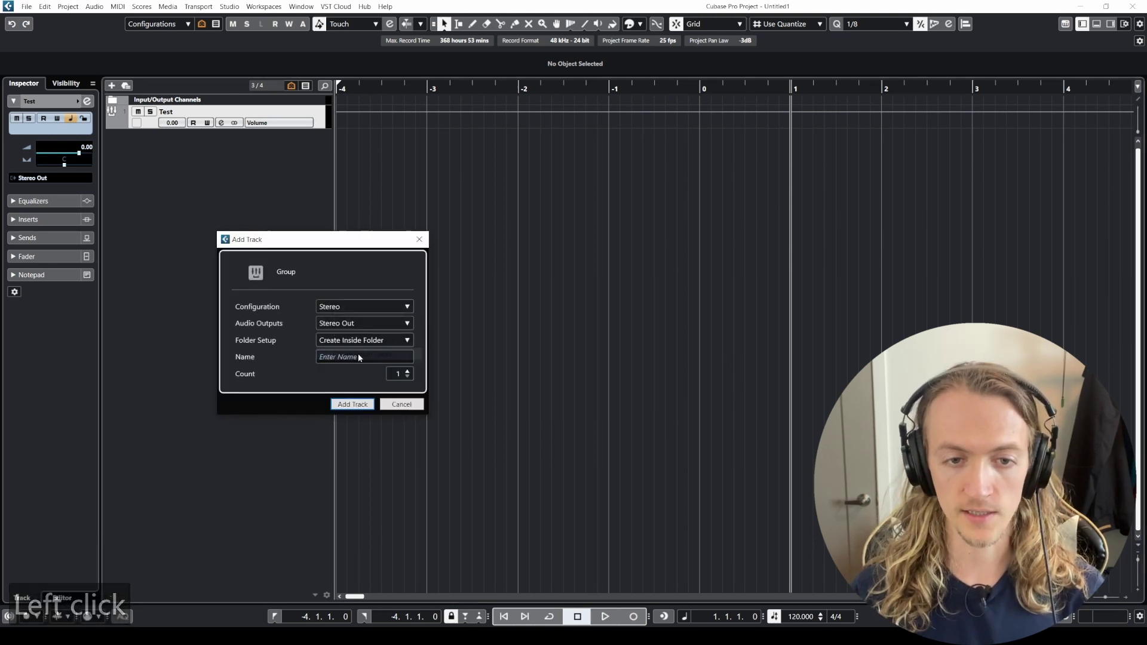
{"action": "left_click", "coordinate": [353, 405]}
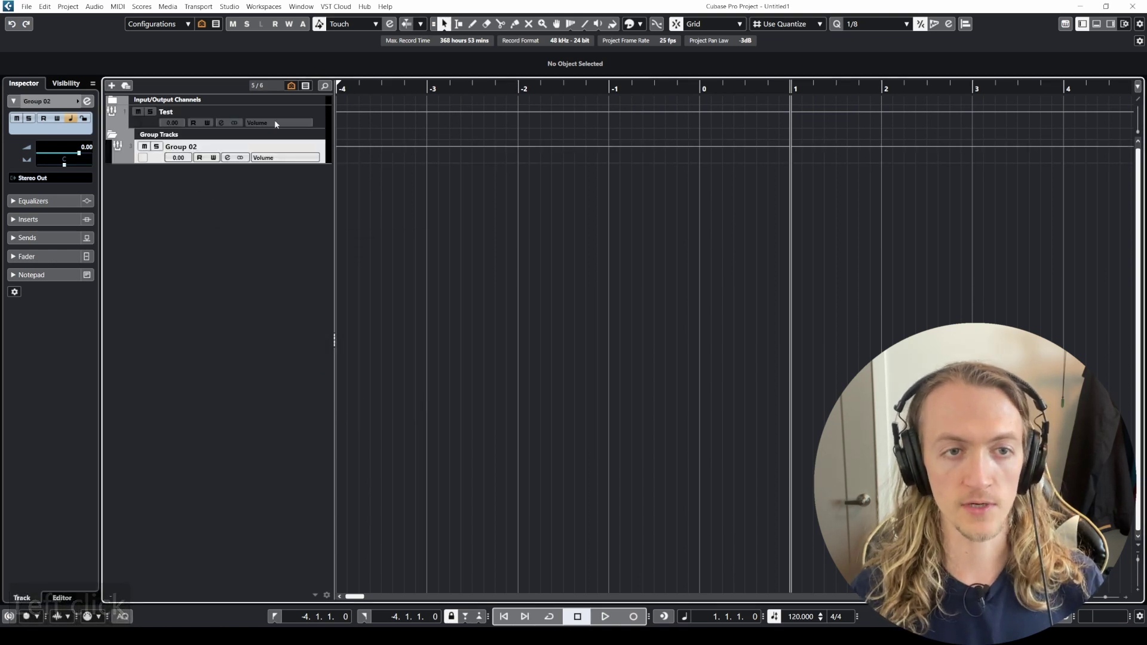
Delete the Test group track from the track list, including its data.
{"action": "left_click", "coordinate": [322, 121]}
{"action": "key", "text": "shift+Delete"}
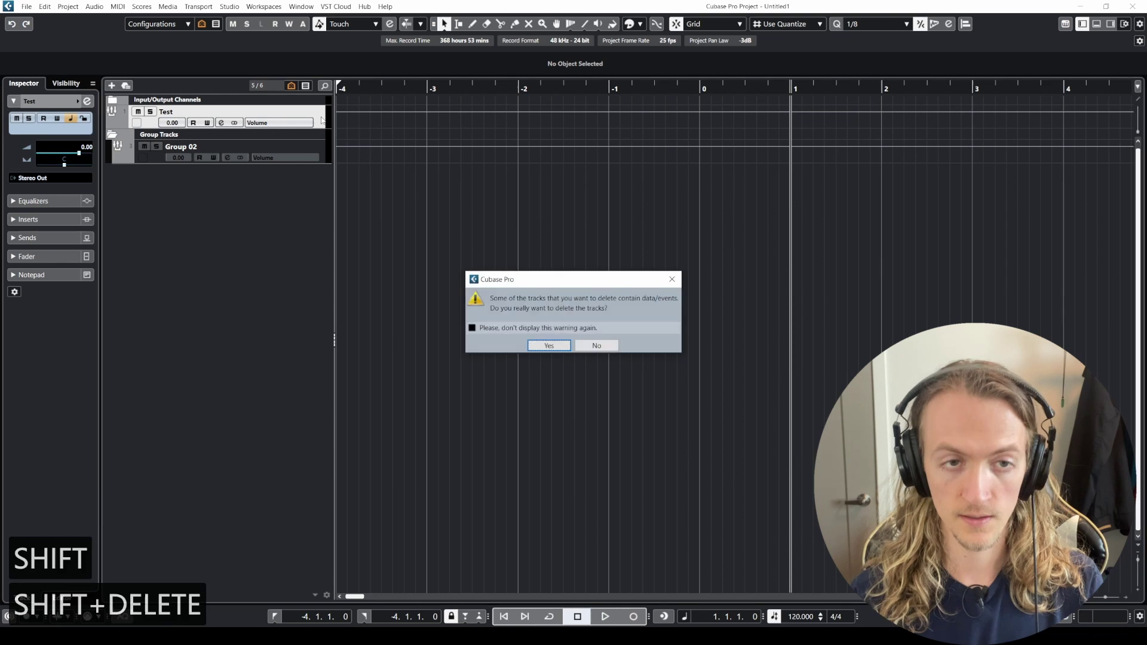
{"action": "left_click", "coordinate": [549, 341]}
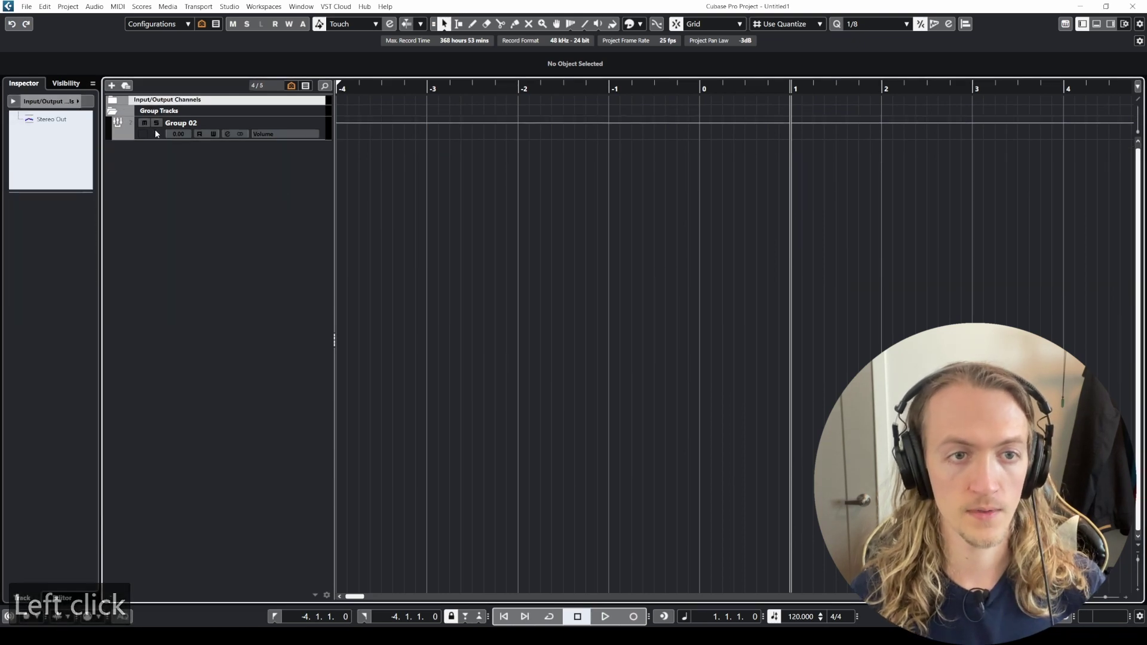
Collapse and re-expand the Group Tracks folder in the track list.
{"action": "left_click", "coordinate": [156, 133]}
{"action": "left_click", "coordinate": [111, 112]}
{"action": "left_click", "coordinate": [112, 112]}
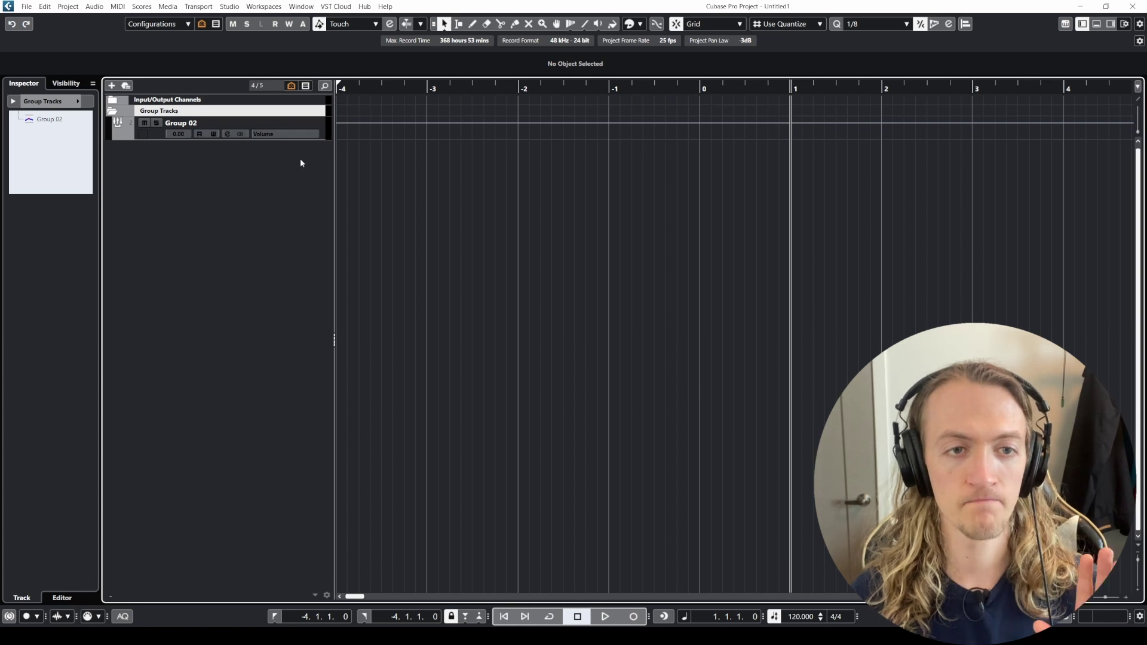
Open the audio connections and view the settings for adding an FX channel, leaving without adding one.
{"action": "key", "text": "F4"}
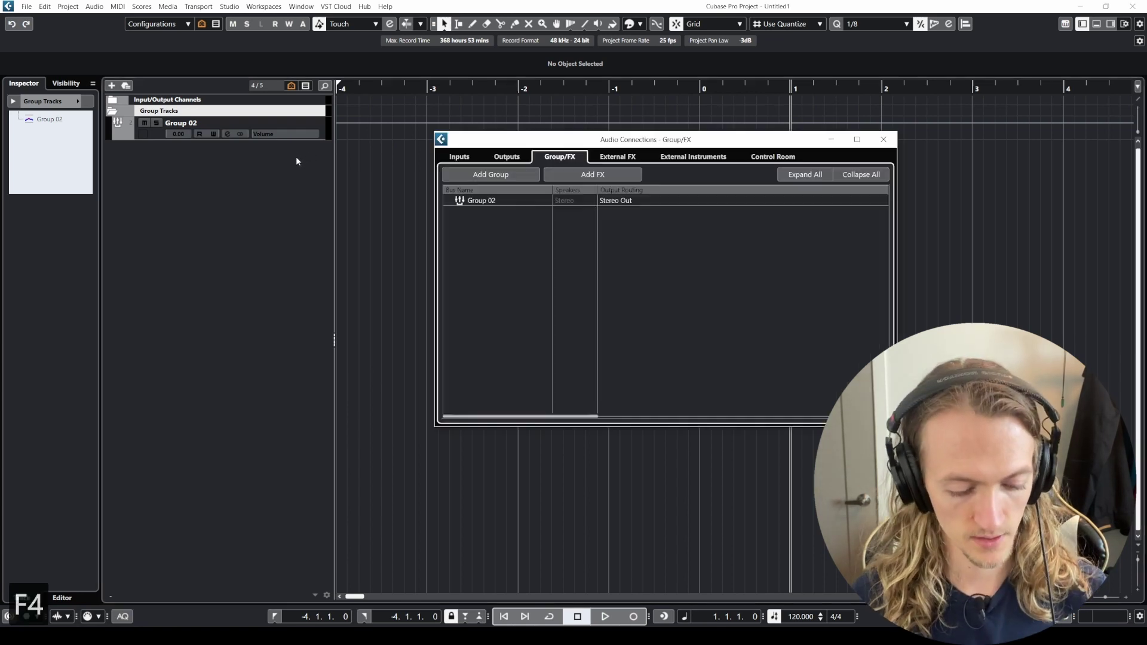
{"action": "right_click", "coordinate": [494, 208]}
{"action": "left_click", "coordinate": [606, 190]}
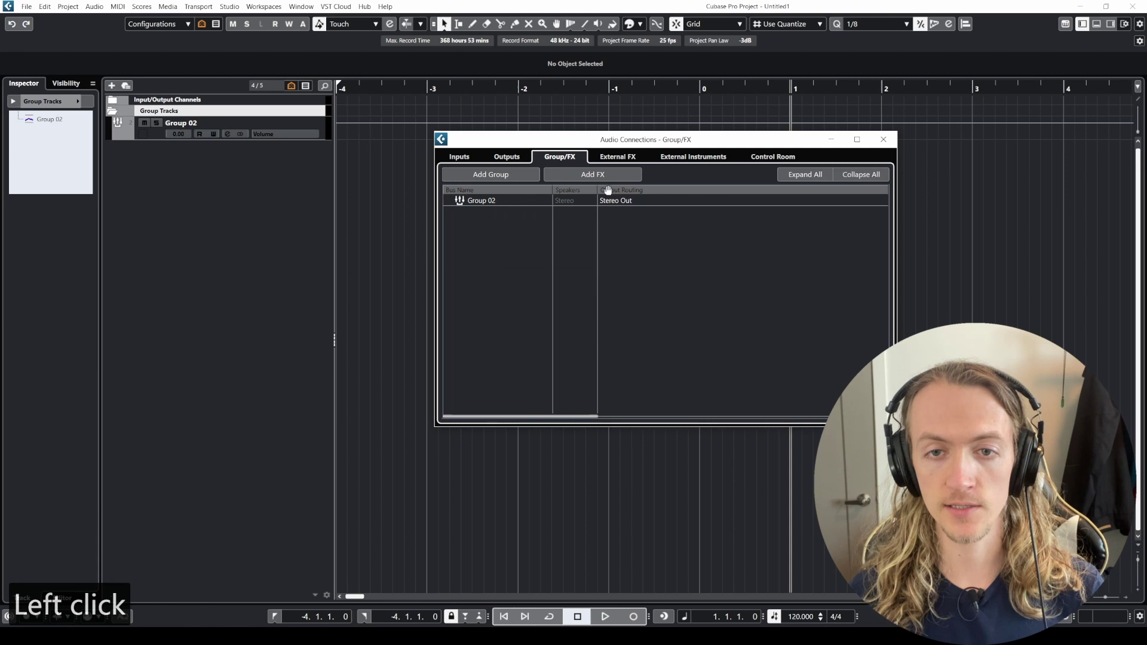
{"action": "left_click", "coordinate": [595, 175]}
{"action": "right_click", "coordinate": [501, 220]}
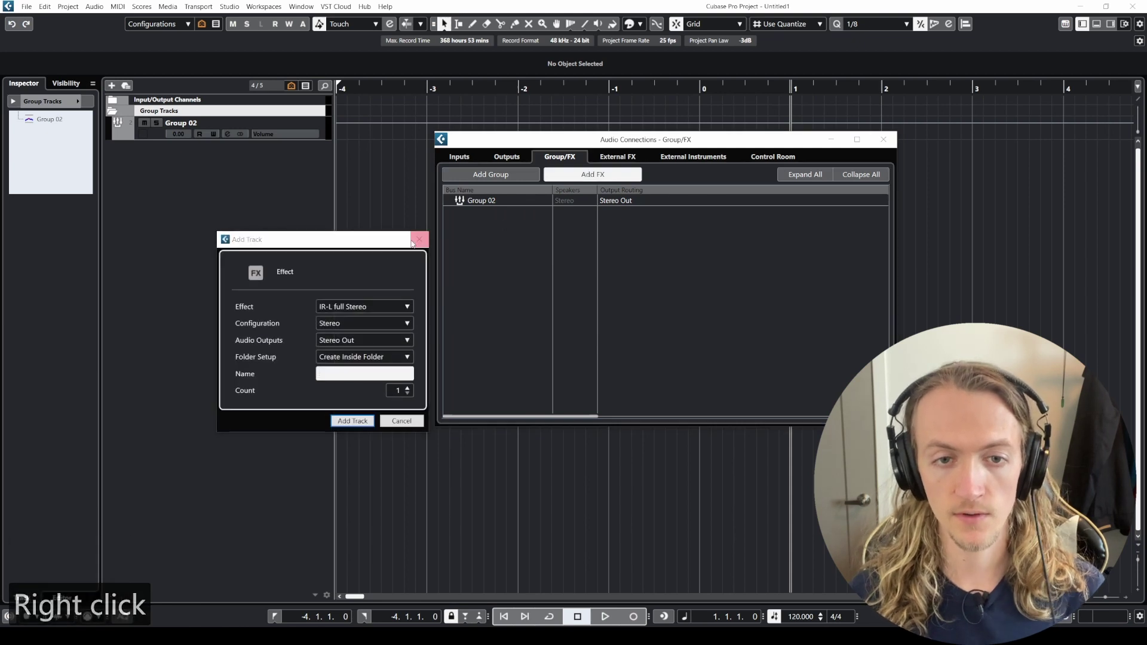
{"action": "left_click", "coordinate": [418, 241]}
Browse the available reverb effects for a new FX channel and close its setup without adding the channel.
{"action": "right_click", "coordinate": [523, 220]}
{"action": "left_click", "coordinate": [572, 272]}
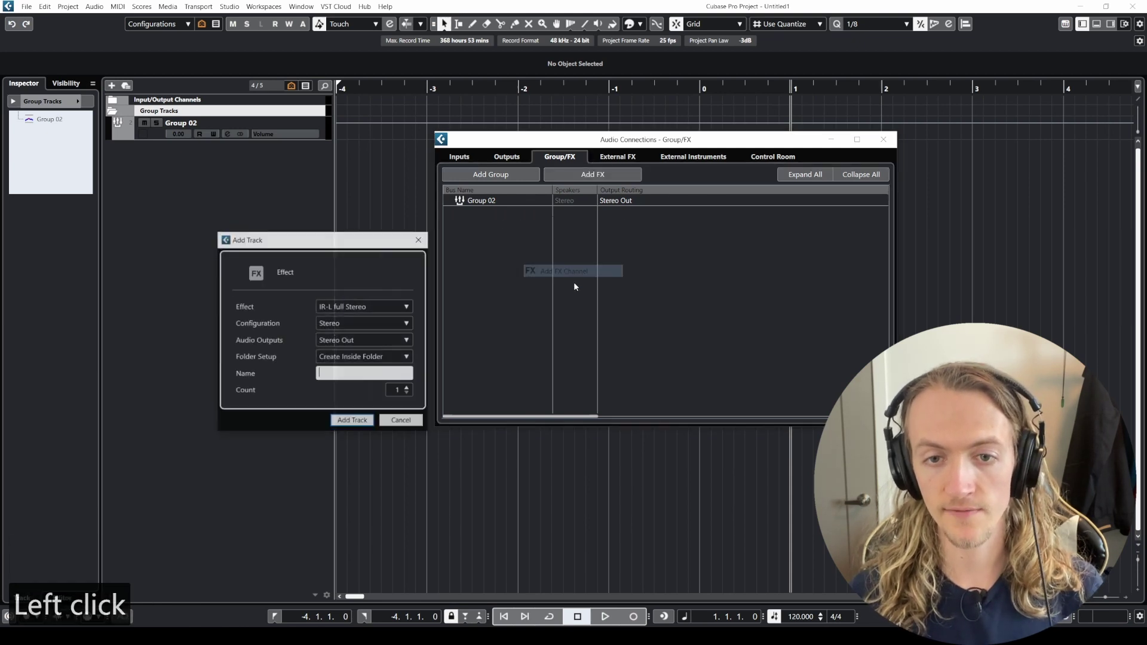
{"action": "left_click", "coordinate": [357, 306]}
{"action": "scroll", "coordinate": [274, 574], "scroll_direction": "down", "scroll_amount": 3}
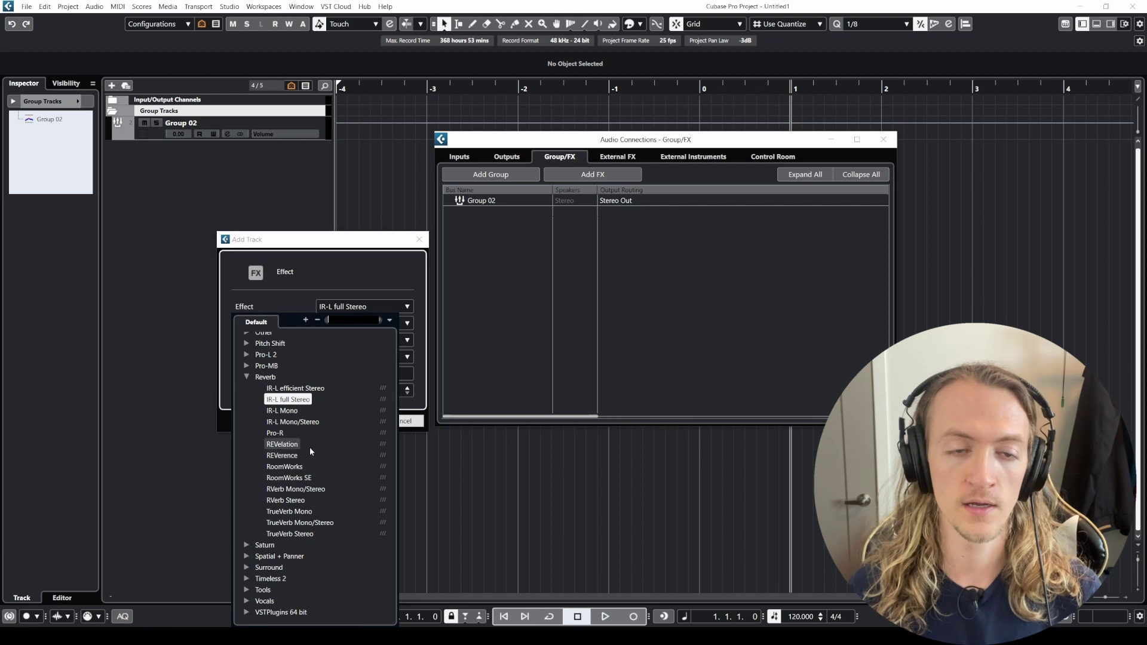
{"action": "left_click", "coordinate": [329, 281]}
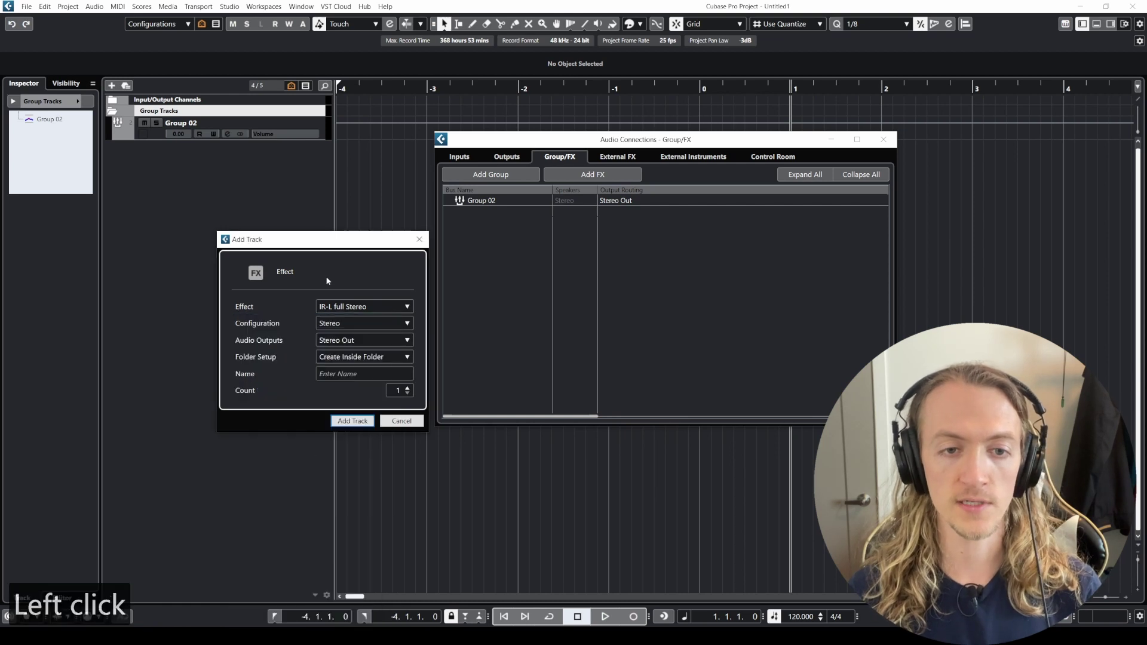
{"action": "left_click", "coordinate": [420, 241]}
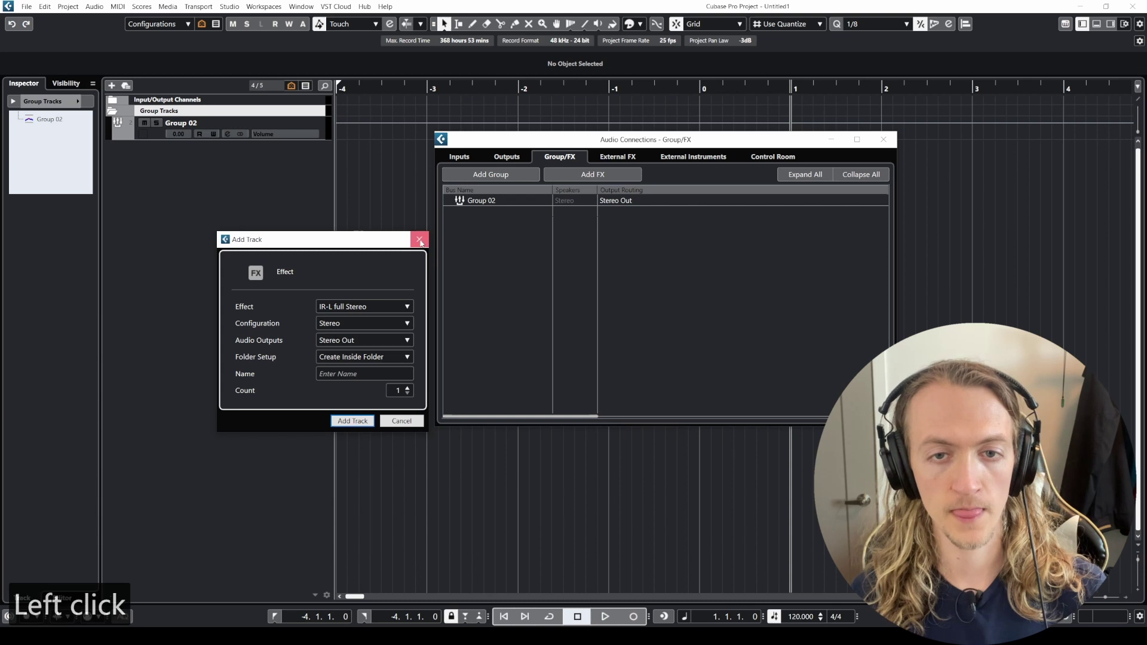
Add an effect track with the IR-L full Stereo reverb from the track list and close the plug-in window.
{"action": "right_click", "coordinate": [190, 181]}
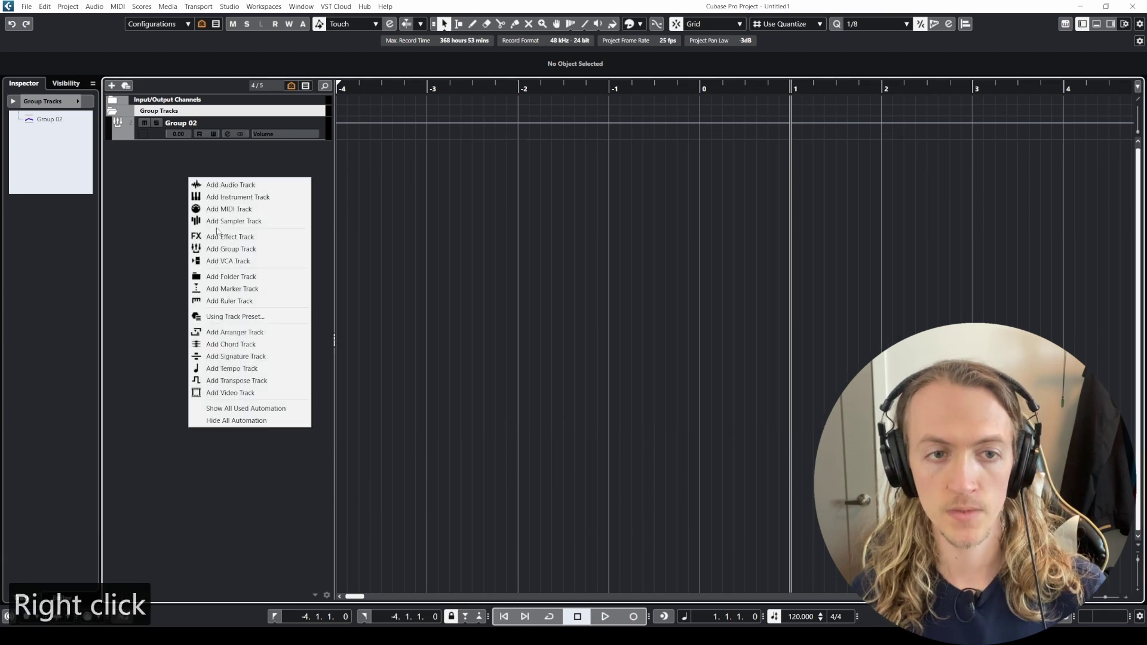
{"action": "left_click", "coordinate": [246, 237]}
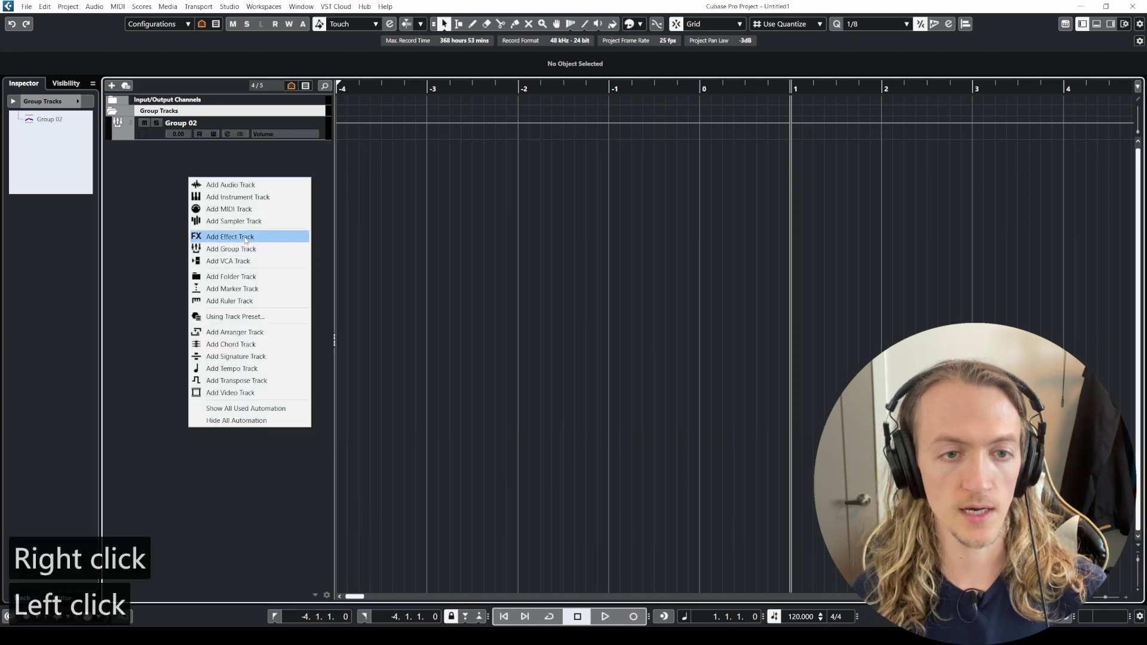
{"action": "left_click", "coordinate": [358, 421]}
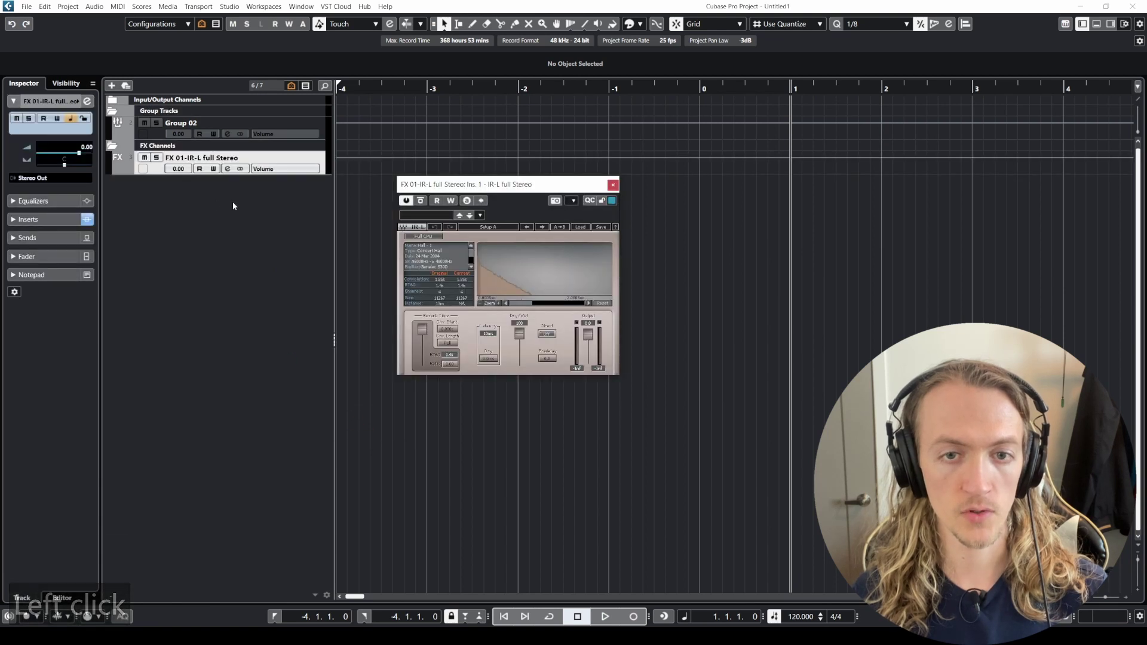
{"action": "left_click", "coordinate": [613, 185]}
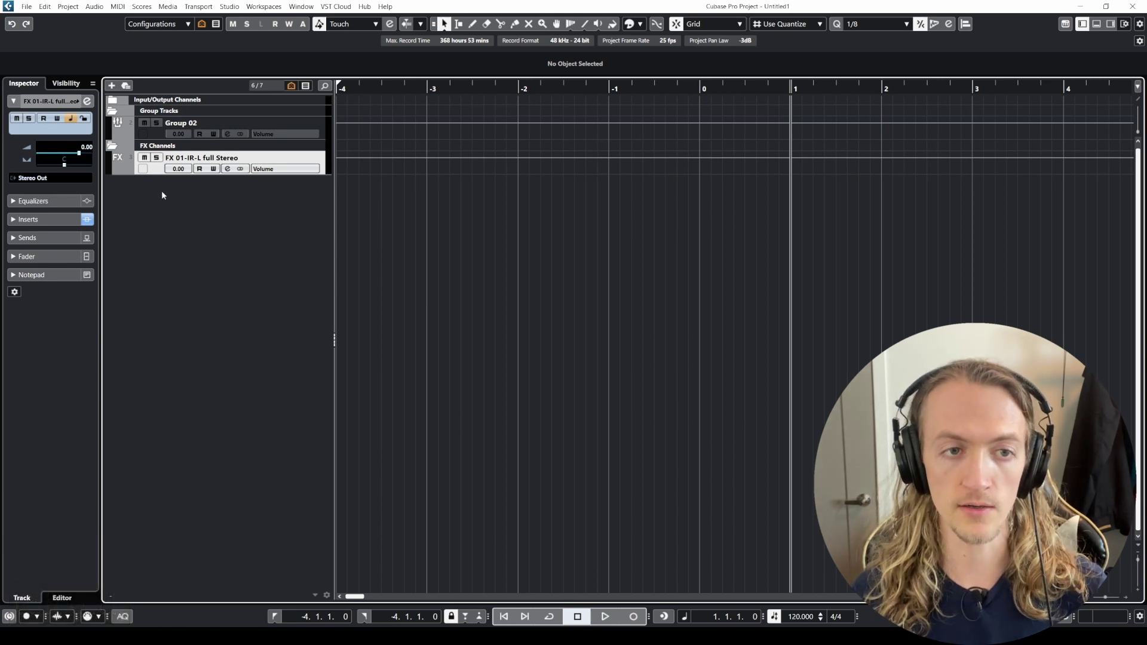
Check the group and FX channels and their output routing in the audio connections.
{"action": "key", "text": "F4"}
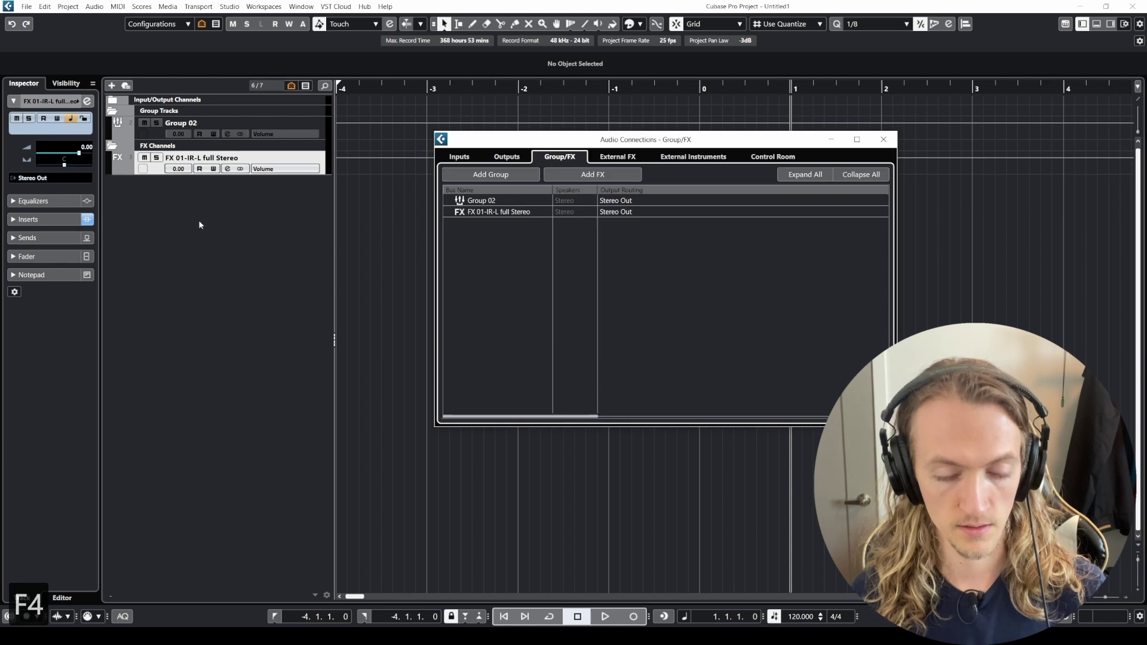
{"action": "left_click", "coordinate": [603, 156]}
{"action": "left_click", "coordinate": [556, 157]}
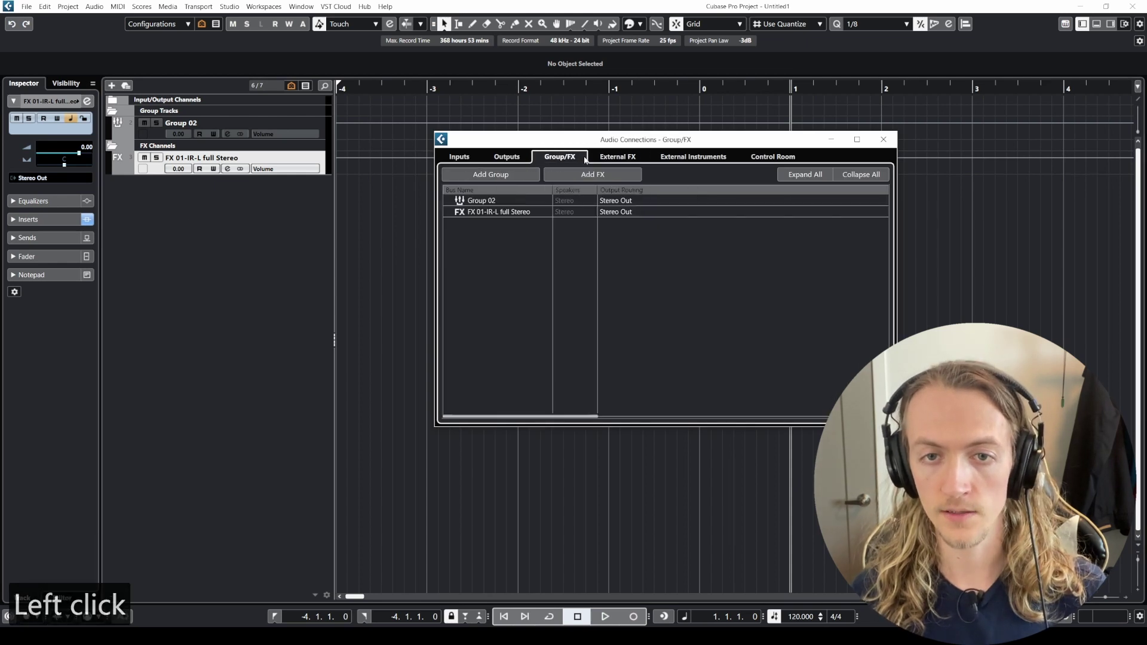
Add an external effect named External Effect with stereo send and return, and examine its bus, delay and gain settings.
{"action": "left_click", "coordinate": [633, 159]}
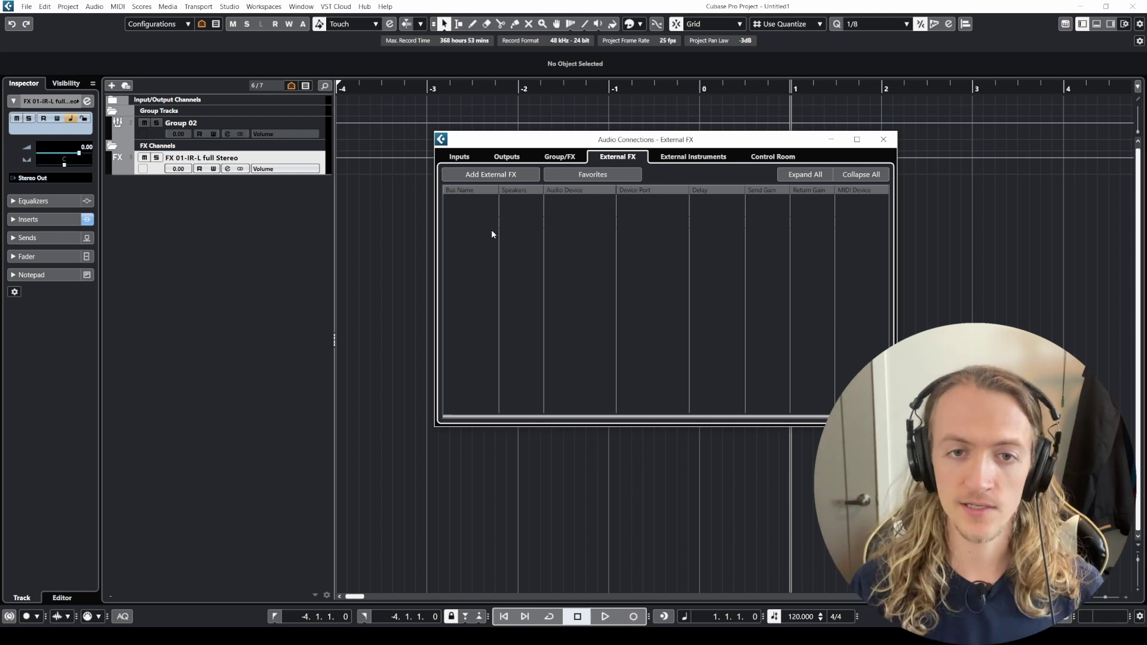
{"action": "left_click", "coordinate": [491, 174]}
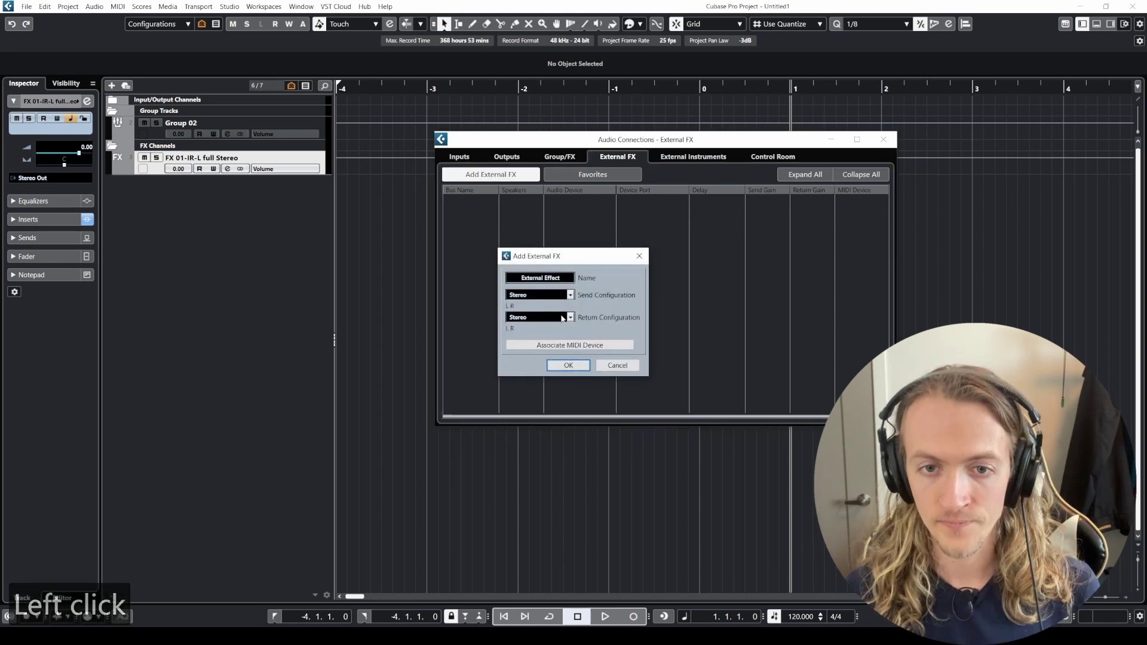
{"action": "left_click", "coordinate": [575, 367]}
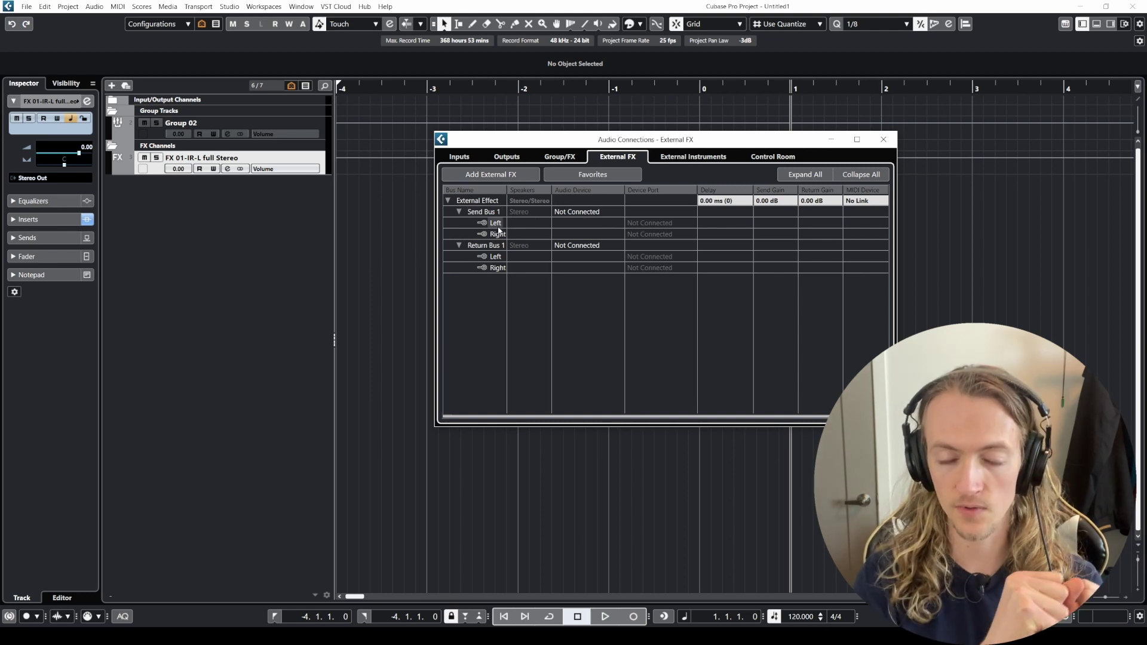
{"action": "left_click", "coordinate": [771, 203]}
{"action": "left_click", "coordinate": [769, 211]}
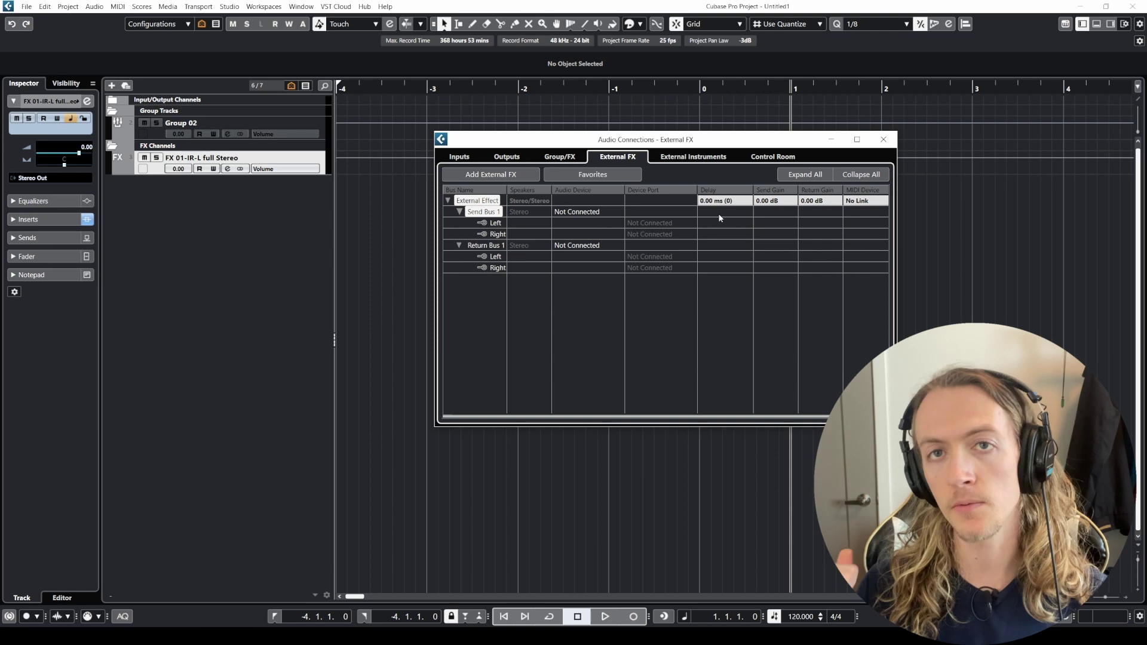
{"action": "left_click", "coordinate": [715, 174]}
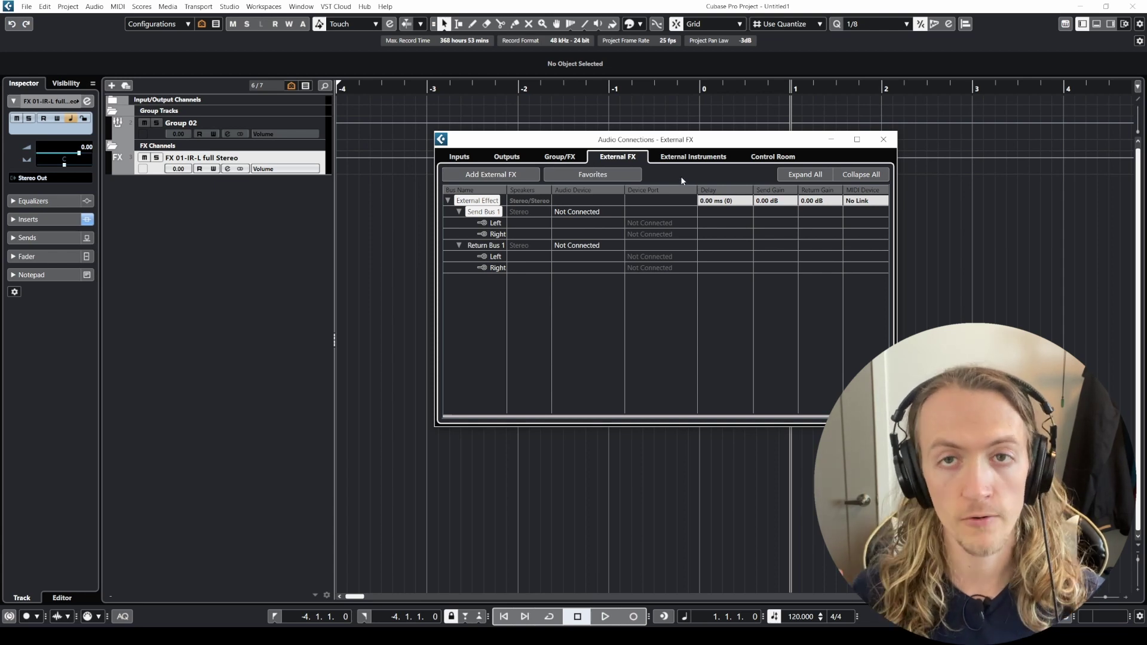
Remove the External Effect entry from the external FX connections.
{"action": "right_click", "coordinate": [472, 203]}
{"action": "left_click", "coordinate": [559, 305]}
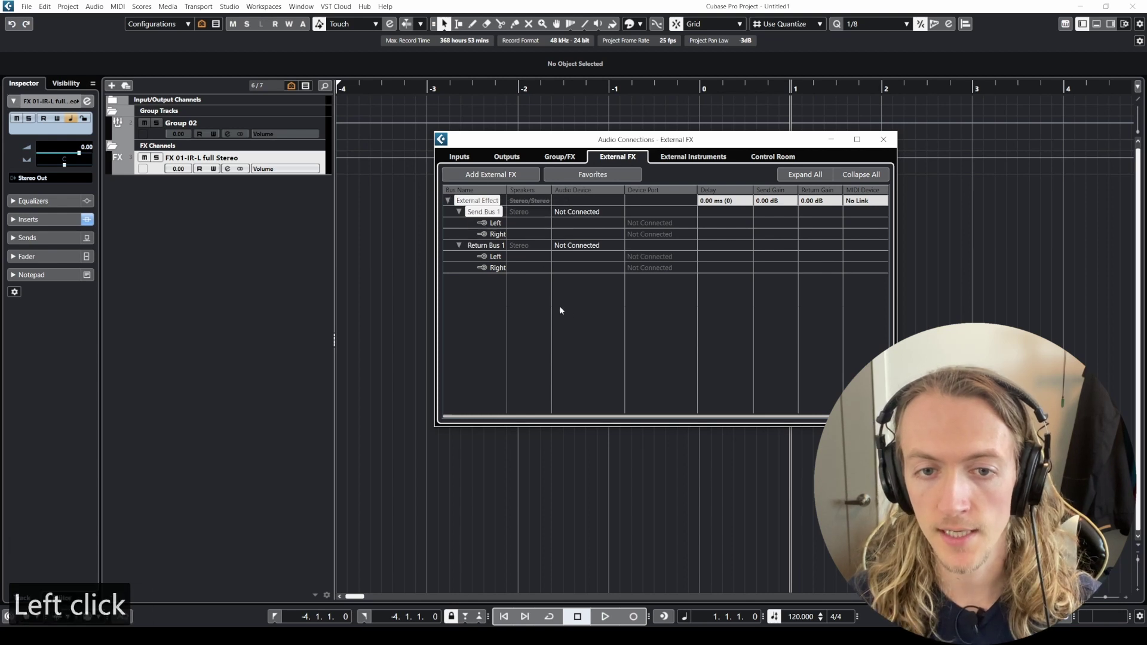
{"action": "right_click", "coordinate": [460, 201]}
{"action": "left_click", "coordinate": [509, 275]}
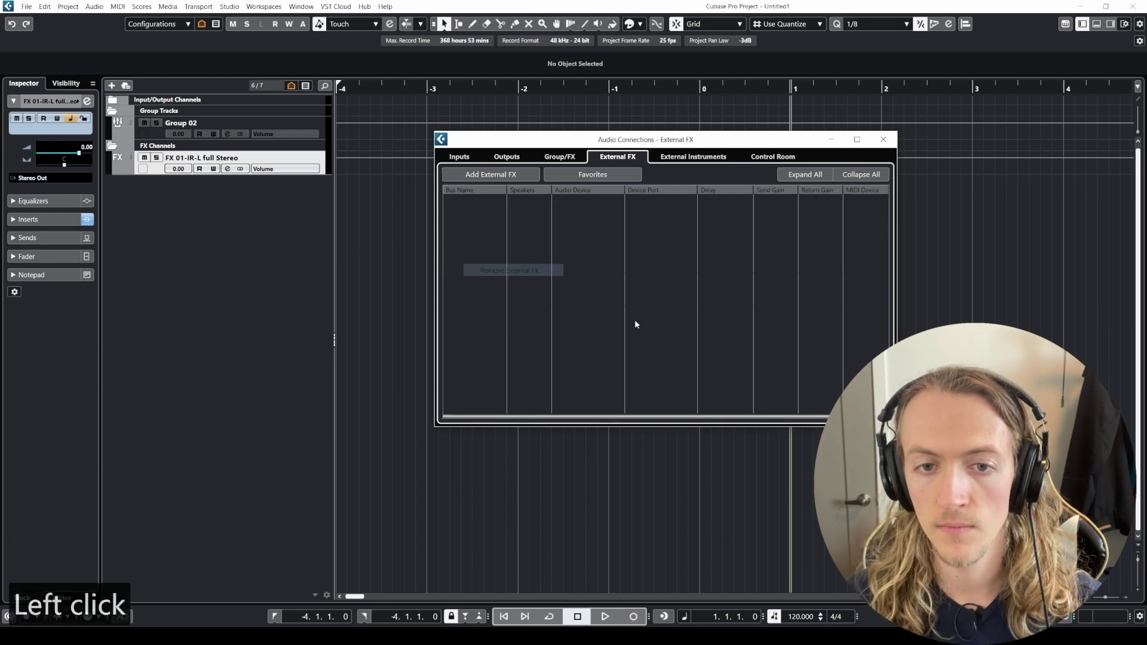
Examine the External Instruments and Control Room connection settings, and close the audio connections.
{"action": "left_click", "coordinate": [692, 158]}
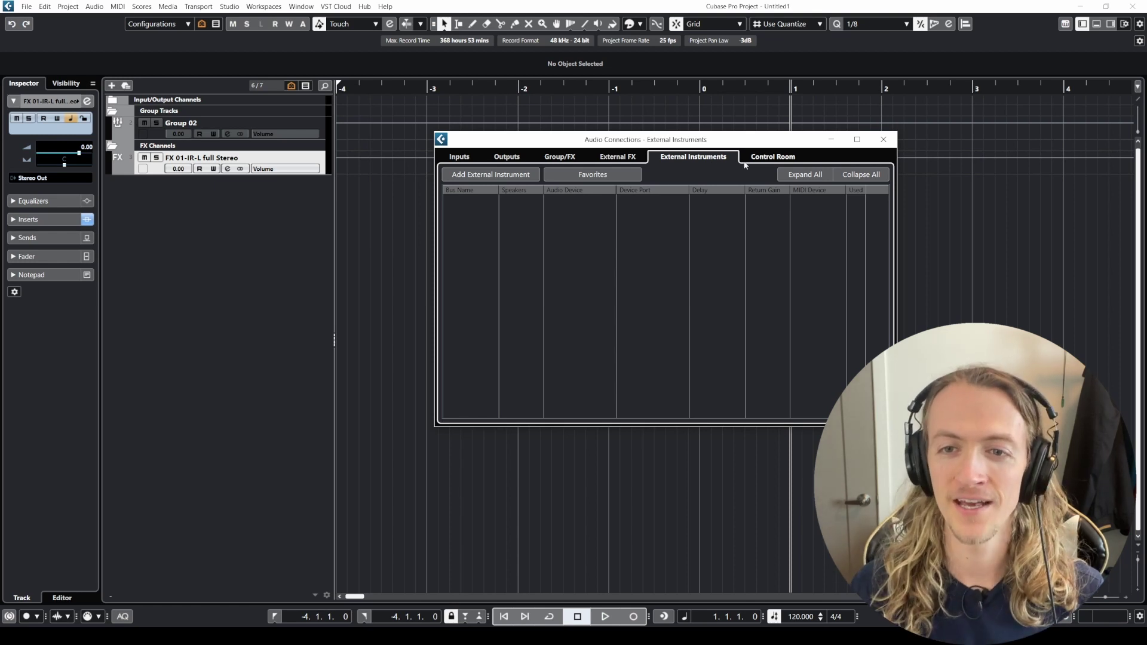
{"action": "left_click", "coordinate": [772, 157]}
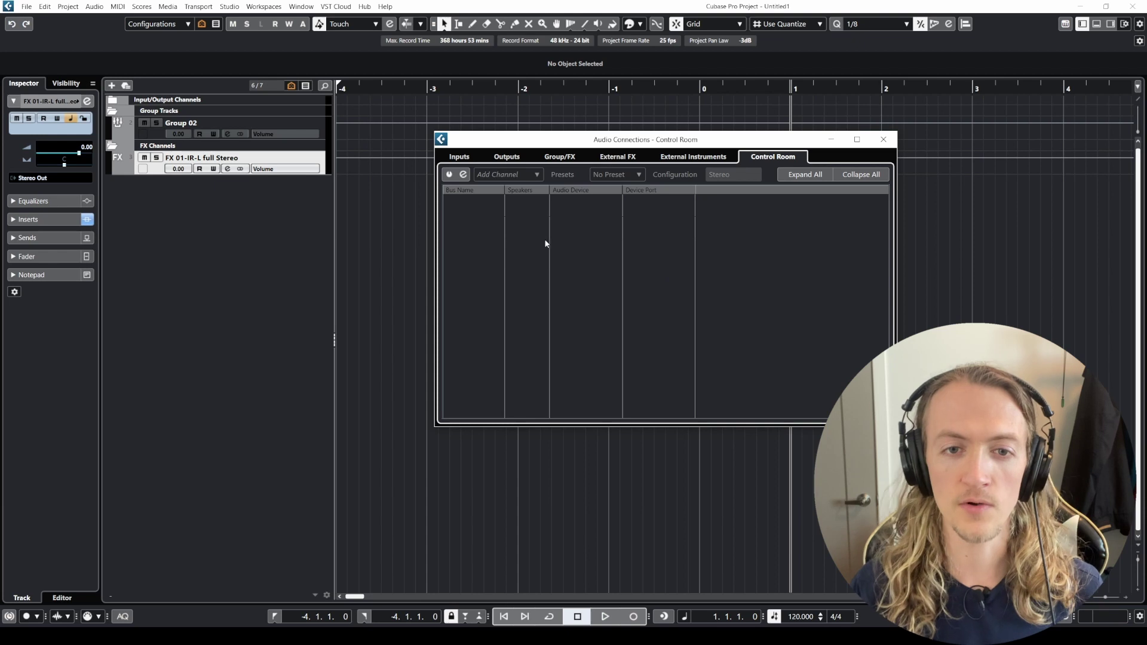
{"action": "right_click", "coordinate": [468, 204]}
{"action": "left_click", "coordinate": [467, 217]}
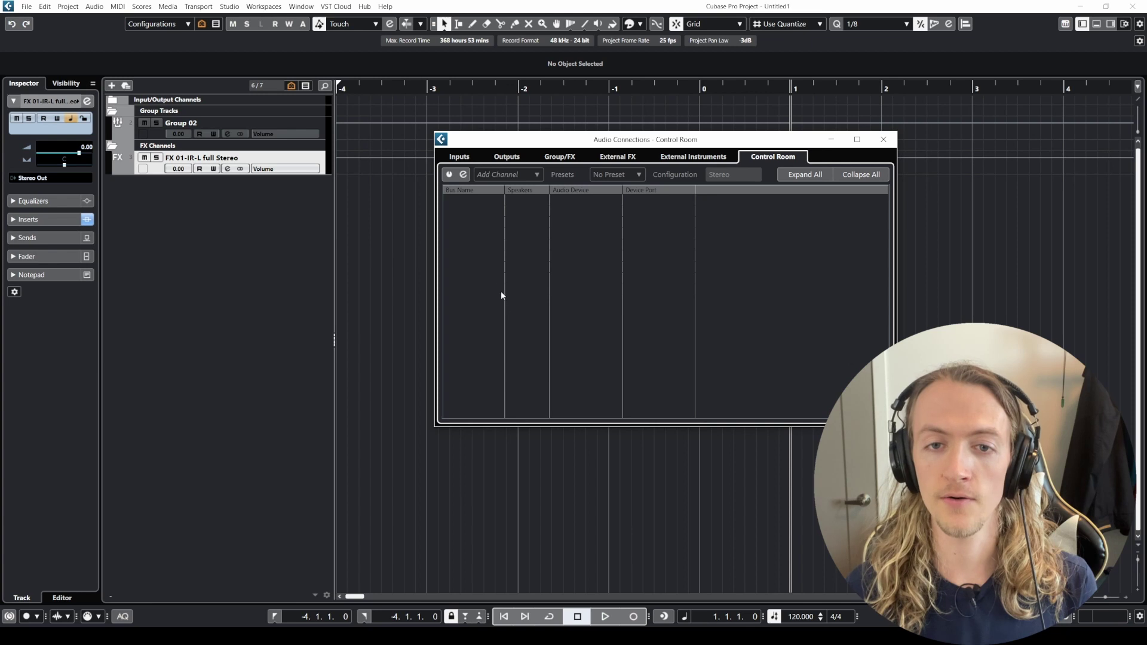
{"action": "left_click", "coordinate": [449, 174]}
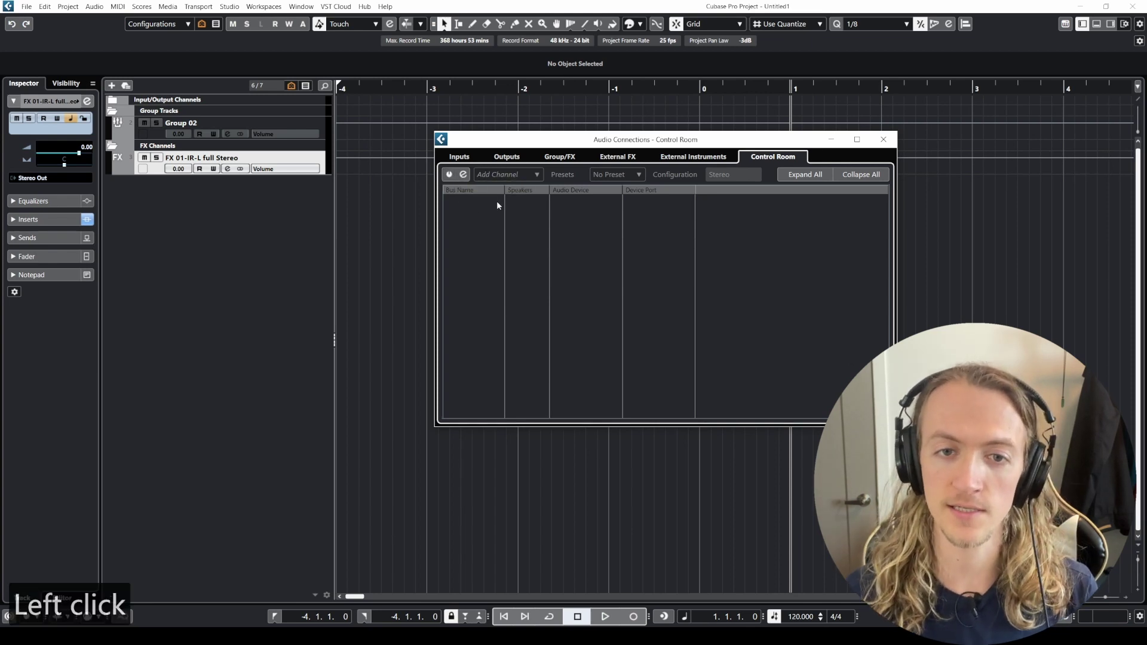
{"action": "left_click", "coordinate": [505, 205]}
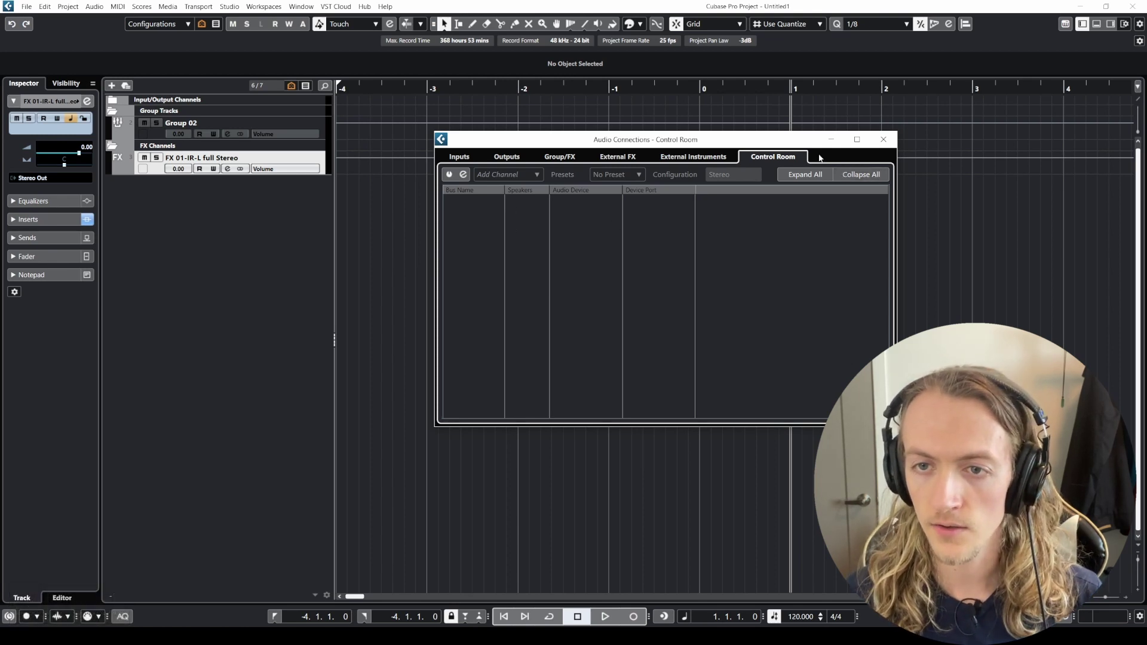
{"action": "left_click", "coordinate": [796, 145]}
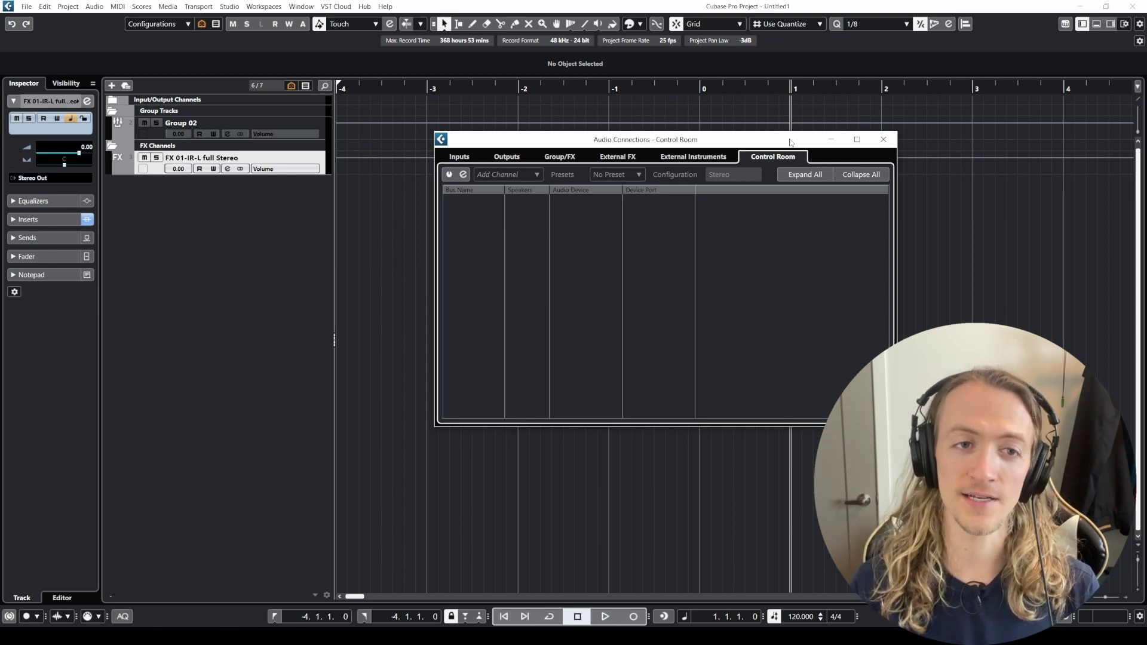
{"action": "left_click", "coordinate": [884, 139]}
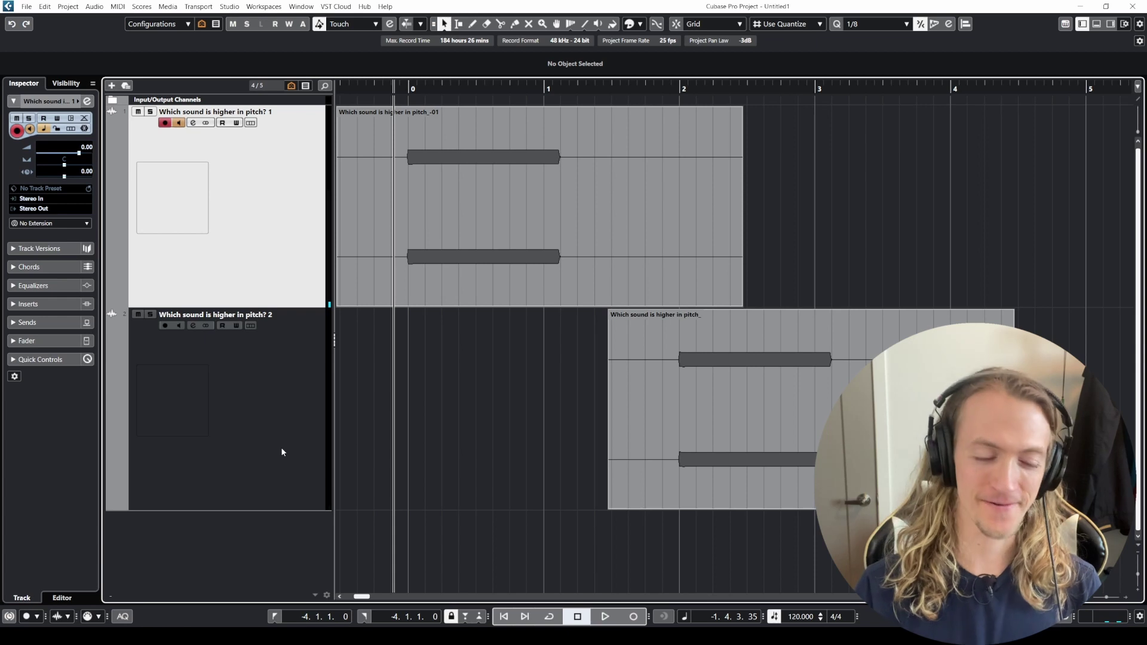
Play back the two "Which sound is higher in pitch?" audio tracks and stop playback.
{"action": "key", "text": "space"}
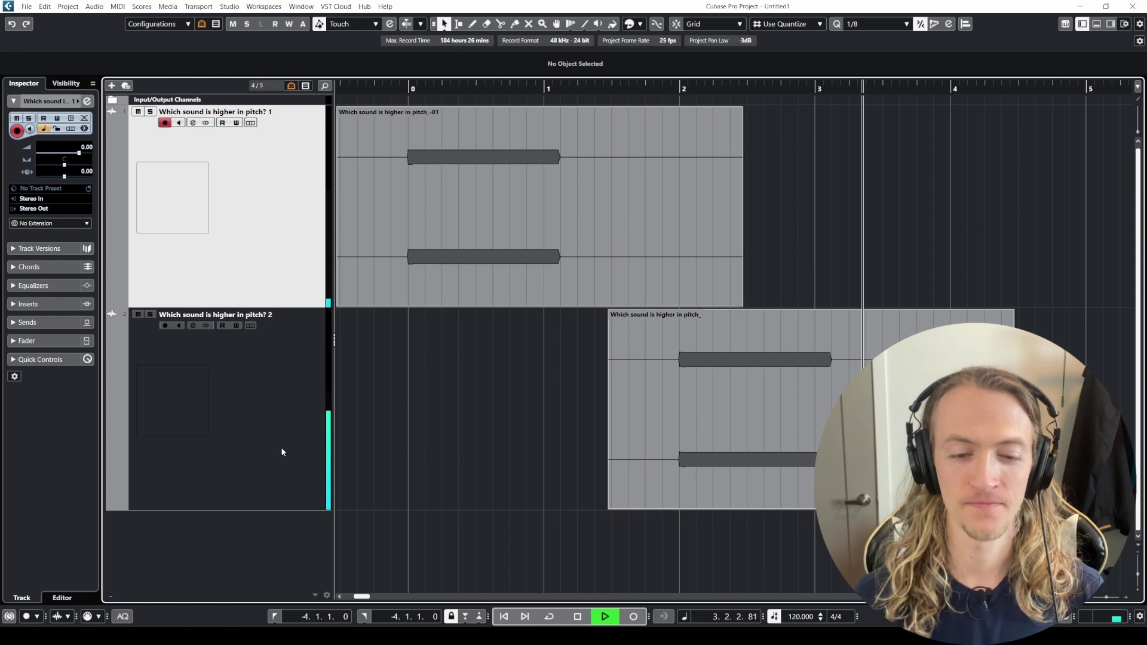
{"action": "key", "text": "space"}
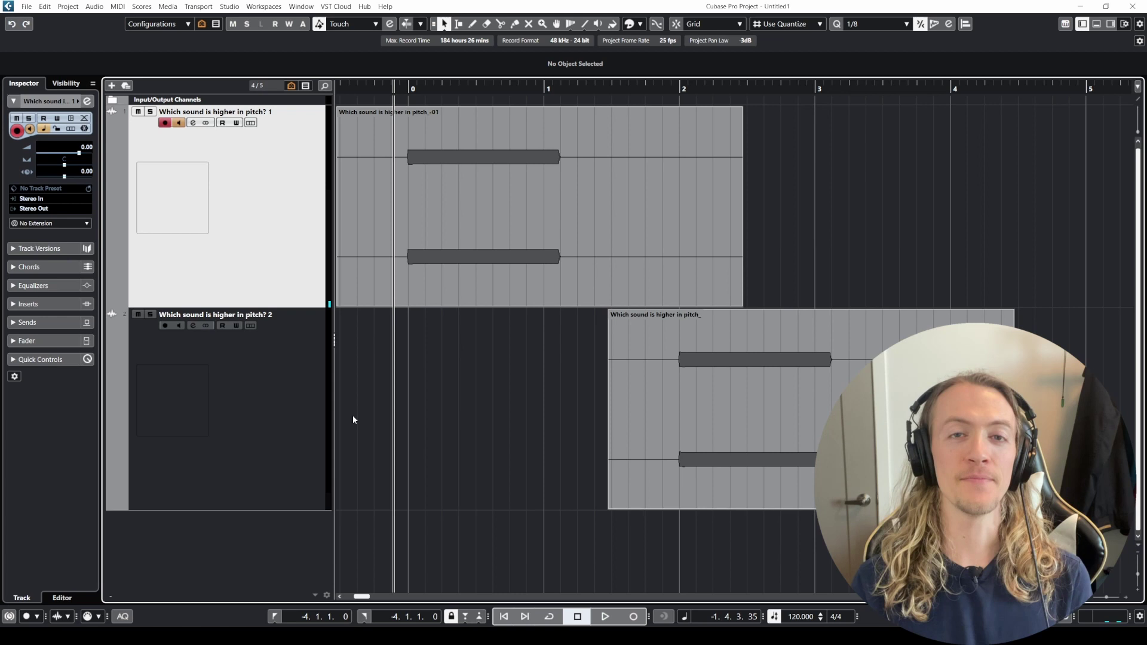